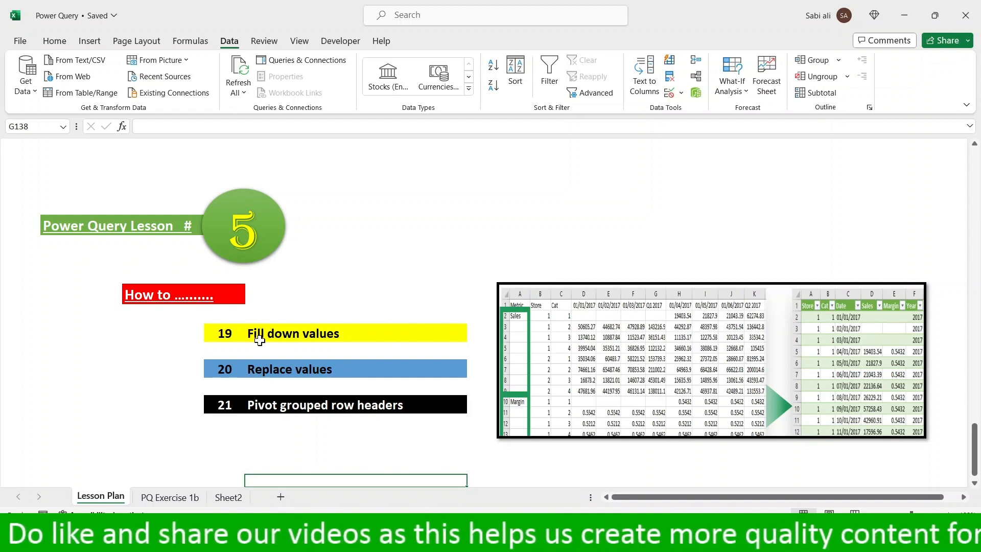
click(363, 337)
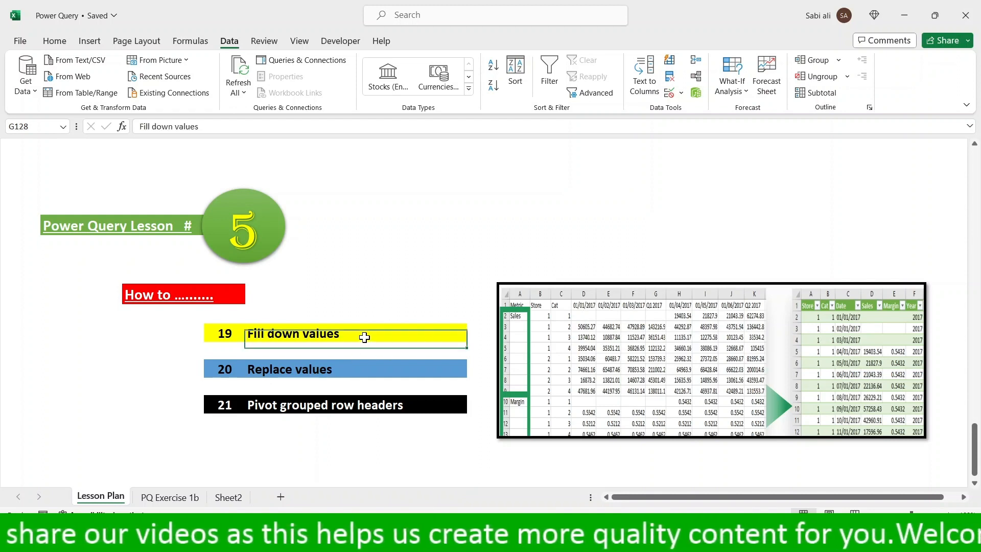
click(356, 373)
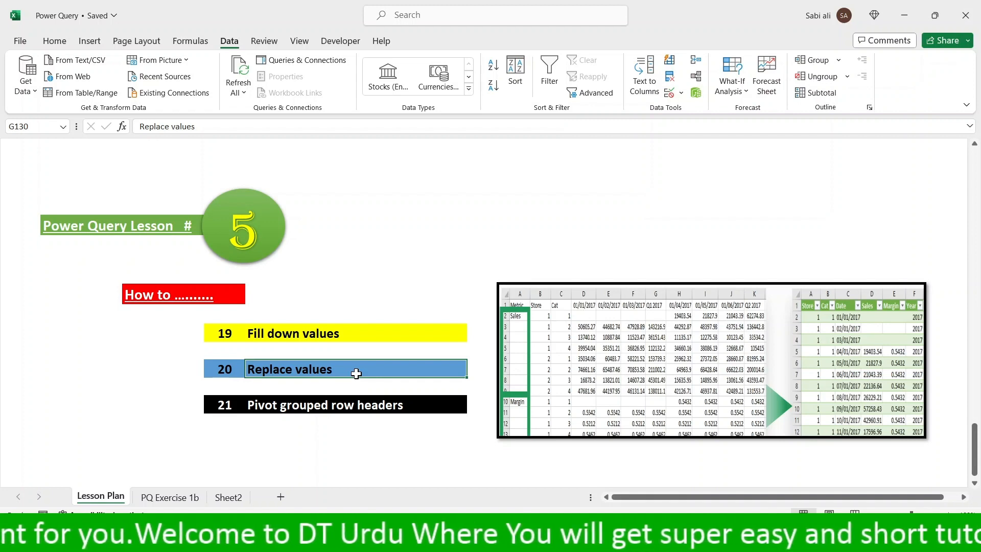
click(359, 417)
click(358, 407)
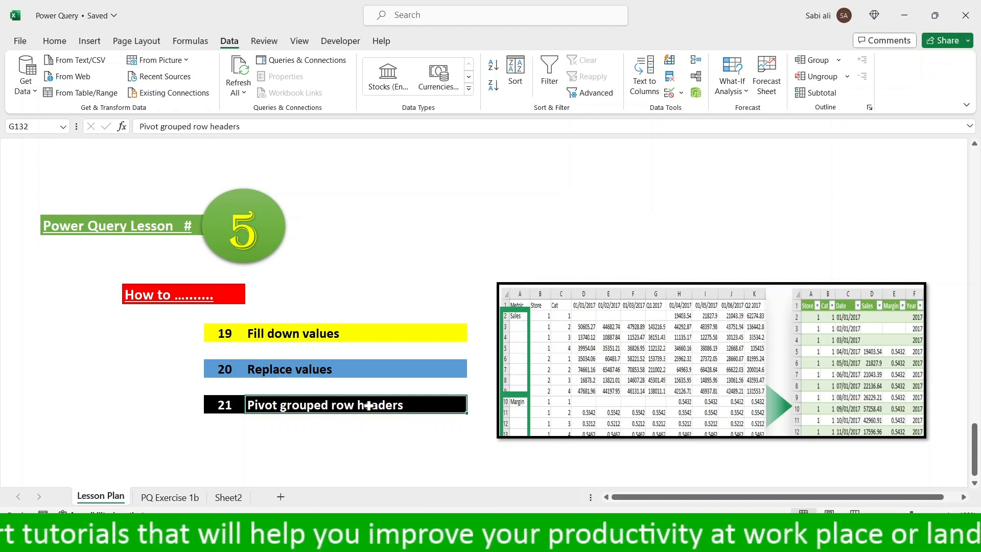
- Add a new worksheet and start a data import from an Excel workbook file
click(280, 497)
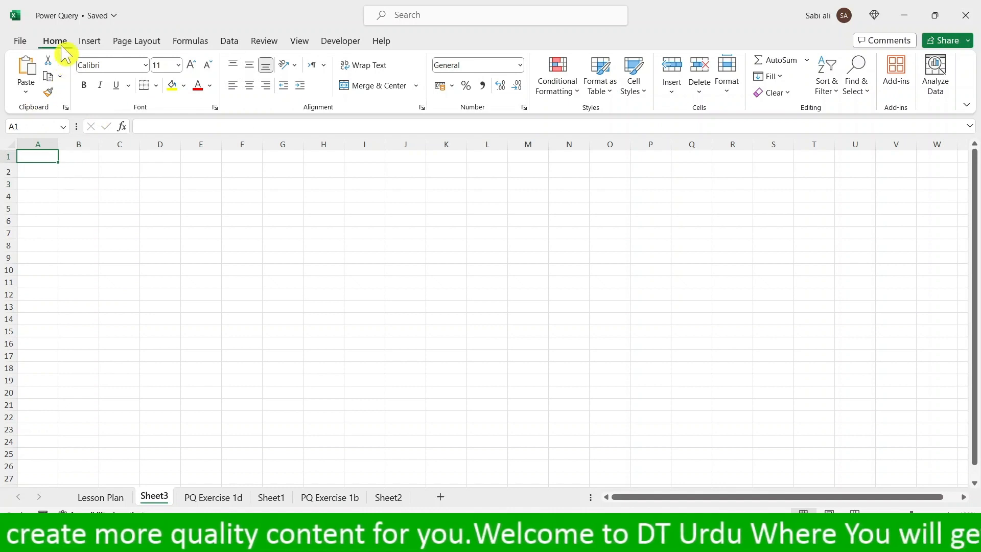
click(228, 41)
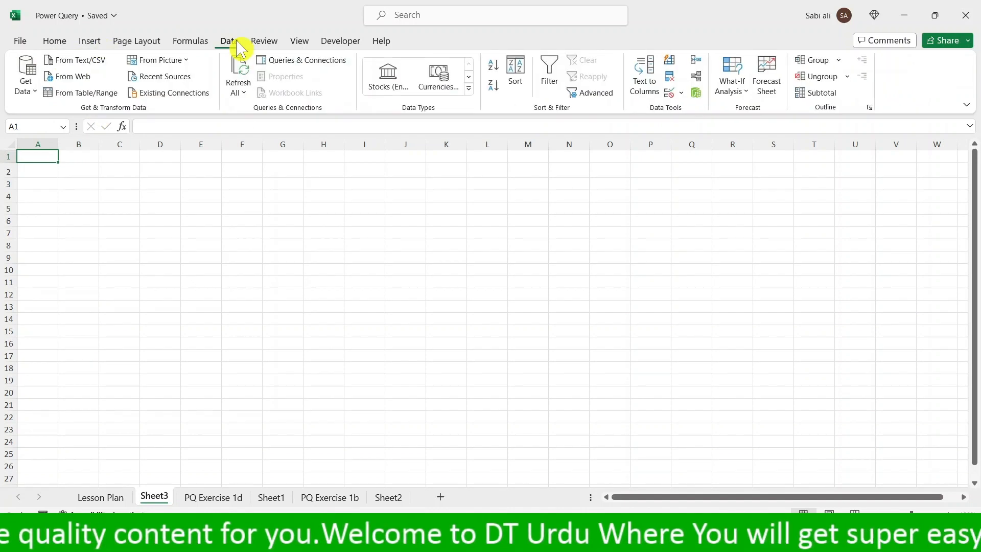
click(37, 93)
mouse_move(51, 114)
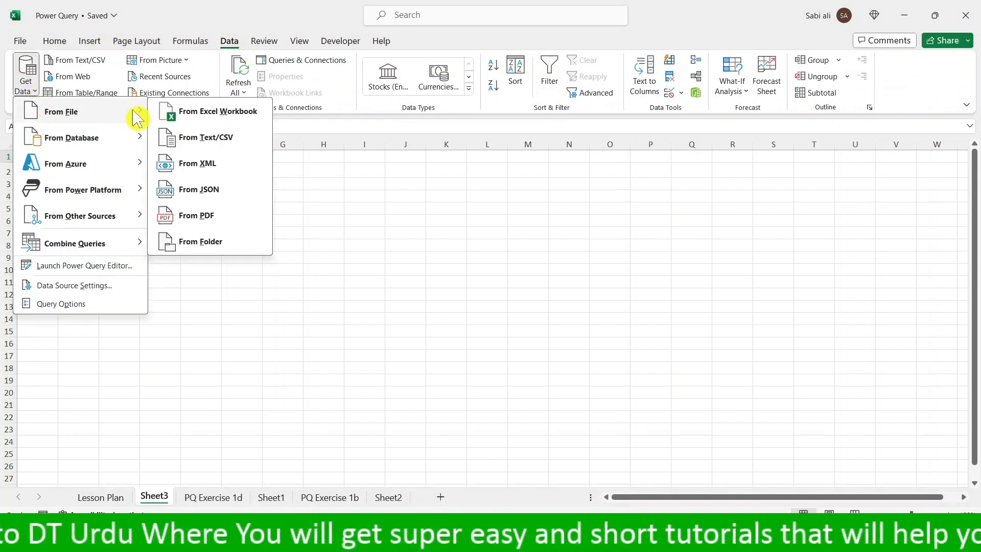
click(222, 115)
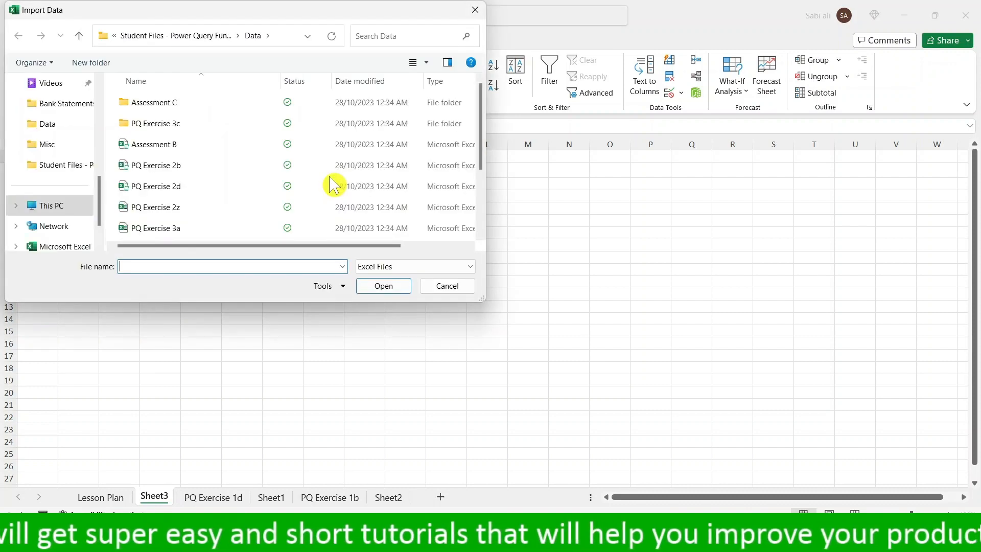
- Show all file types, choose the PQ Exercise 1d file in the Data folder, and open it for transformation in Power Query
click(342, 266)
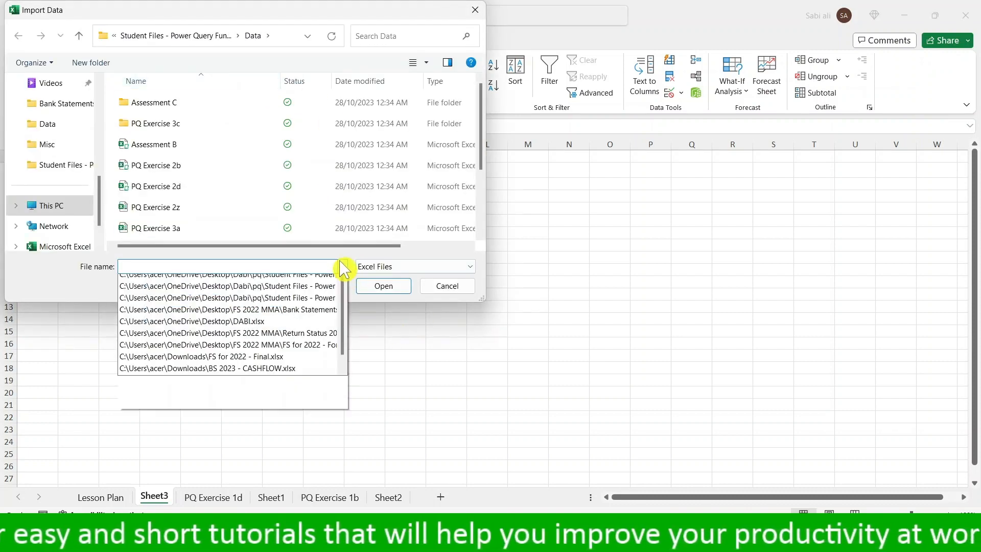
click(341, 266)
click(424, 268)
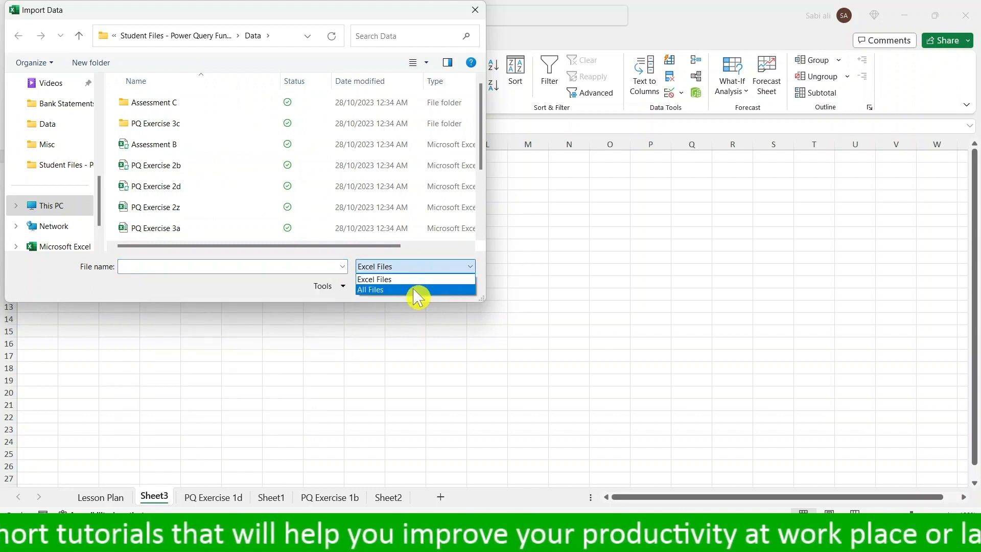
click(415, 289)
scroll(206, 223, down, 1)
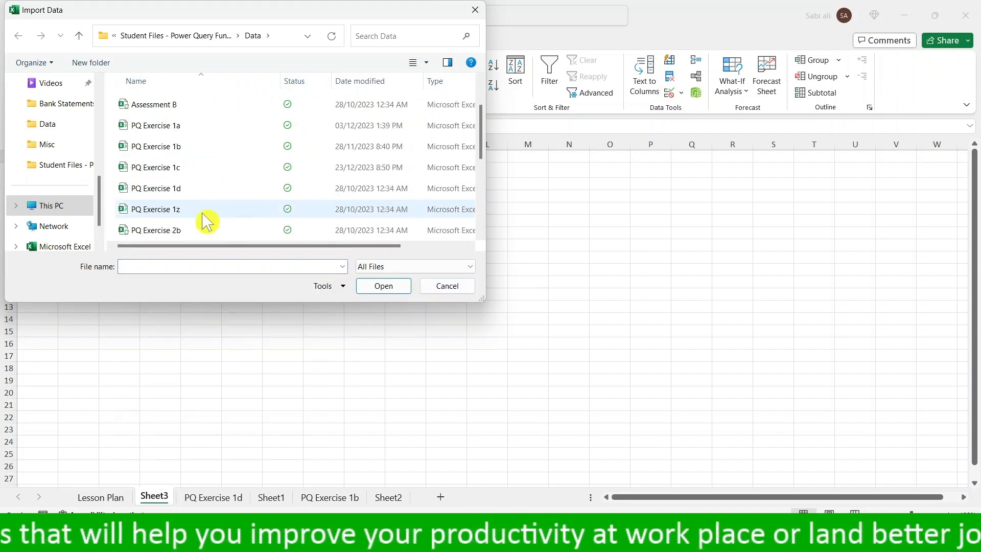
click(203, 189)
click(384, 287)
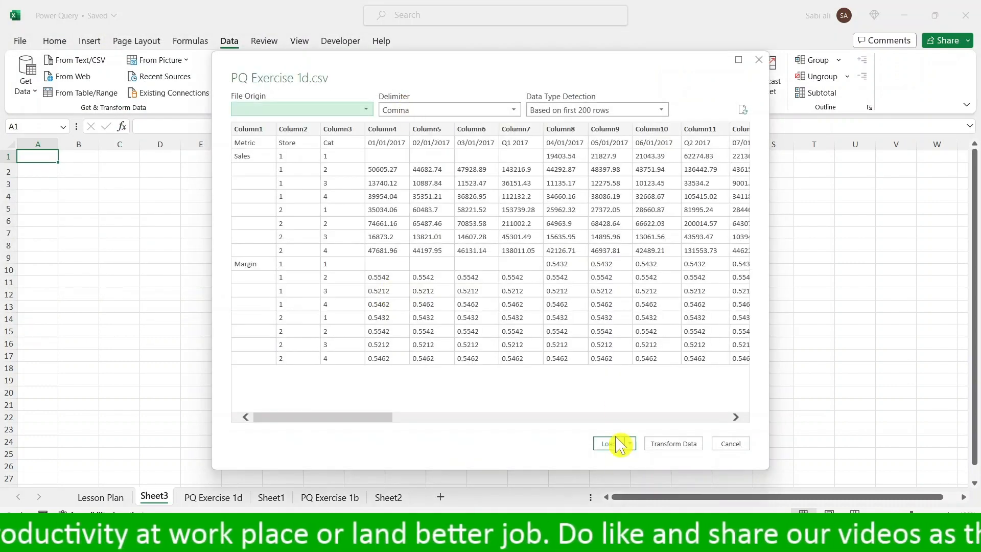
click(674, 443)
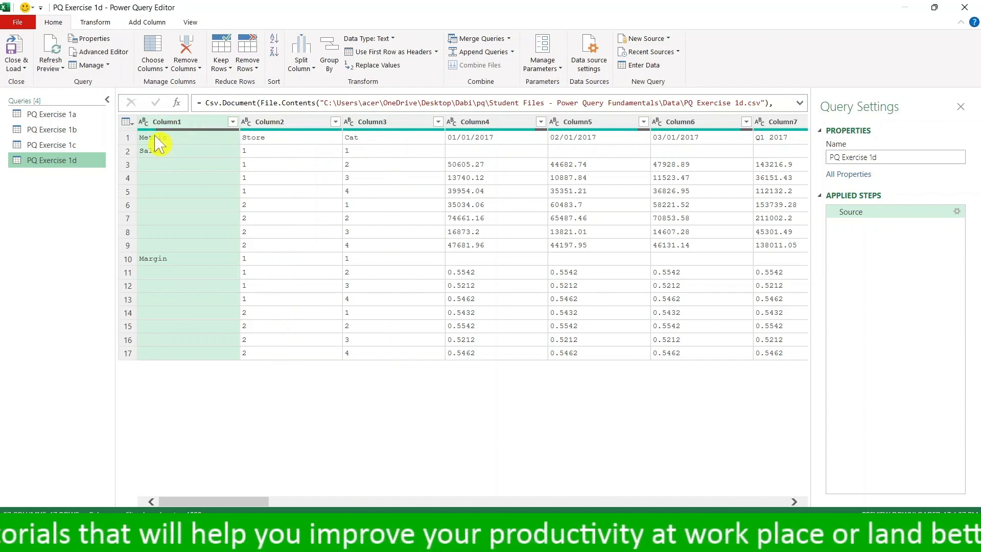
- Promote the first row to column headers and apply Fill Down to the Metric column
click(128, 138)
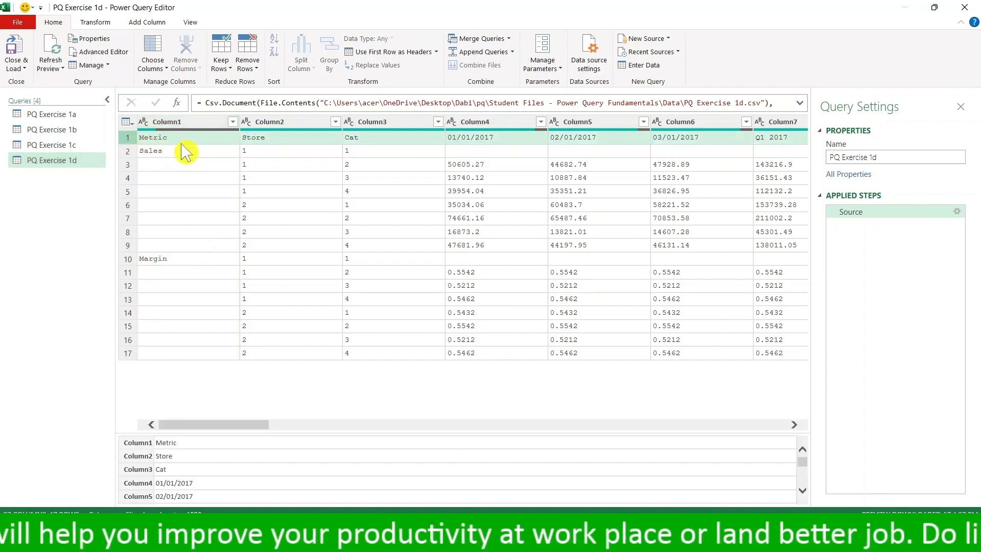
click(417, 58)
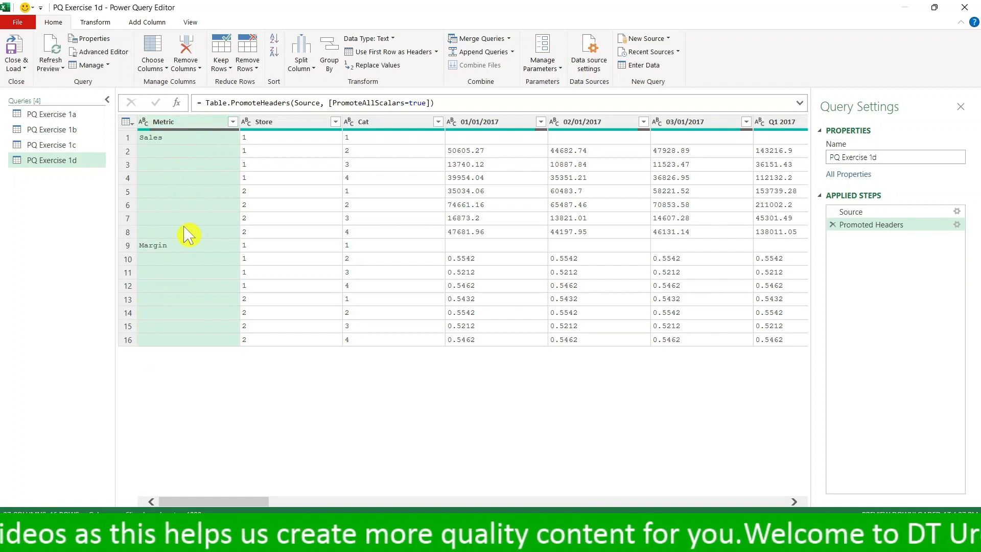
click(95, 24)
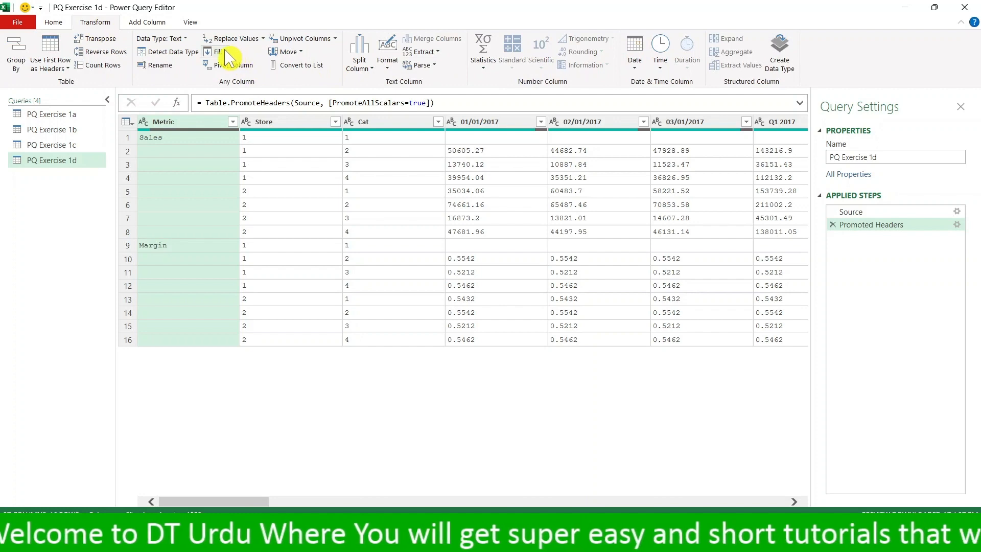
click(281, 175)
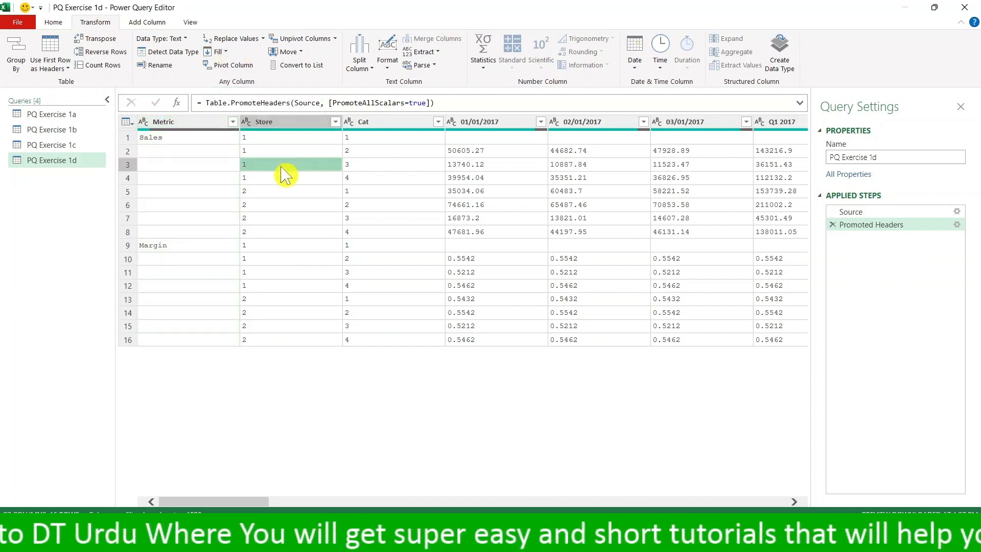
click(208, 122)
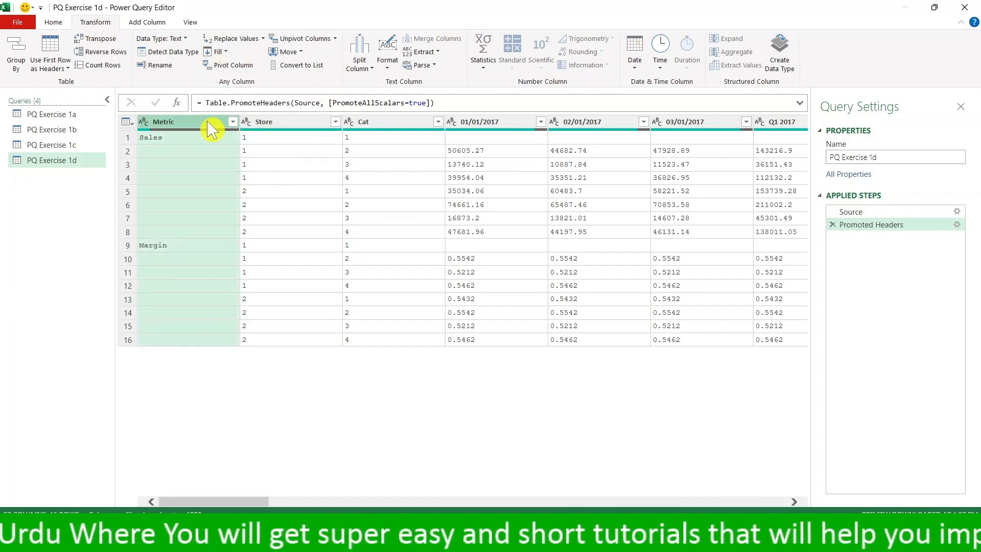
click(228, 53)
click(236, 67)
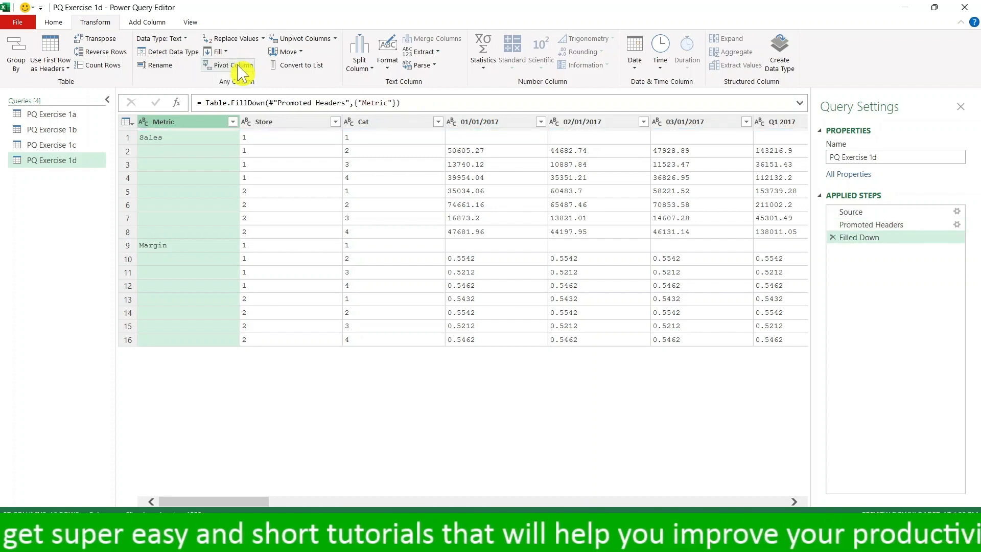
- Compare the Promoted Headers and Filled Down steps and check the cells beneath Sales and Margin in the Metric column
click(871, 225)
click(869, 238)
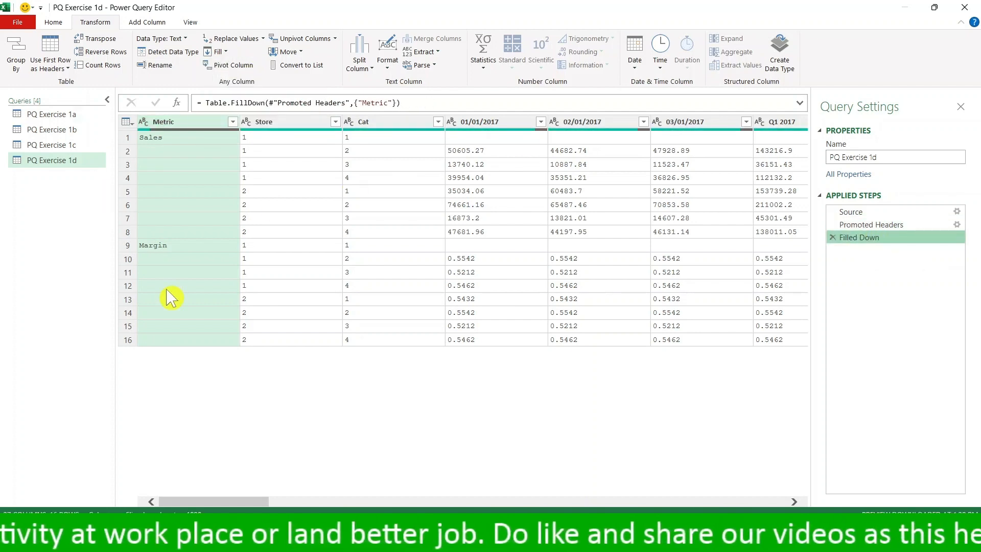
click(211, 153)
click(204, 164)
click(200, 192)
click(196, 218)
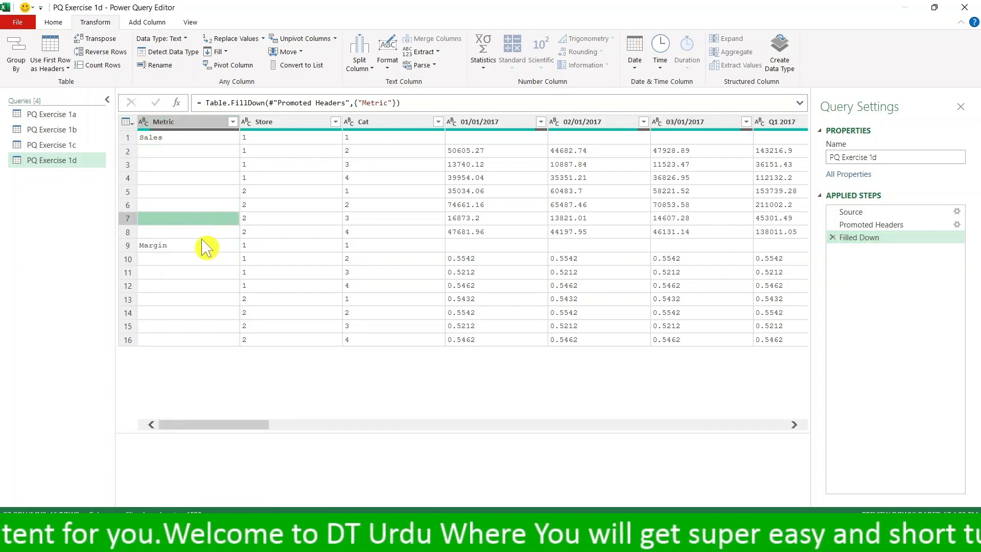
click(195, 234)
click(190, 272)
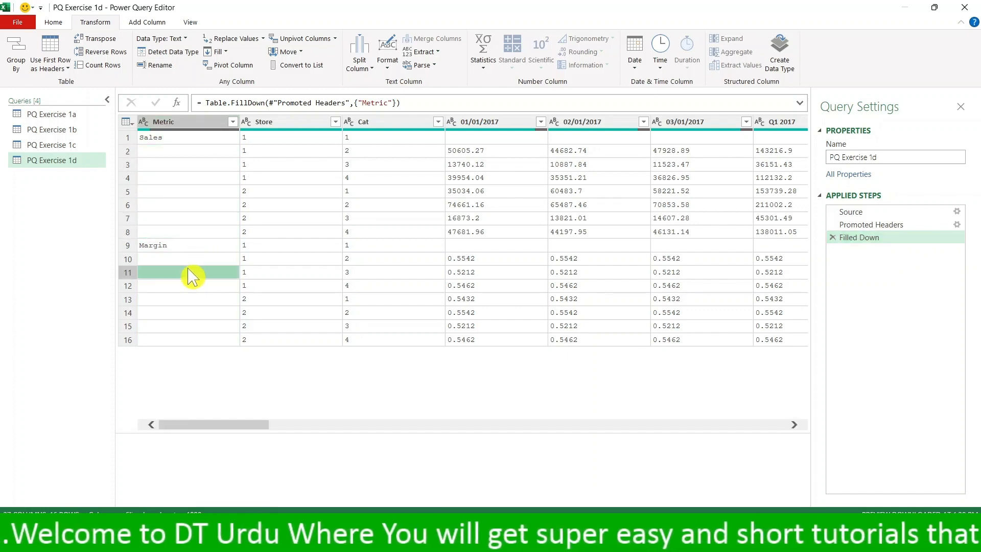
click(197, 285)
click(202, 339)
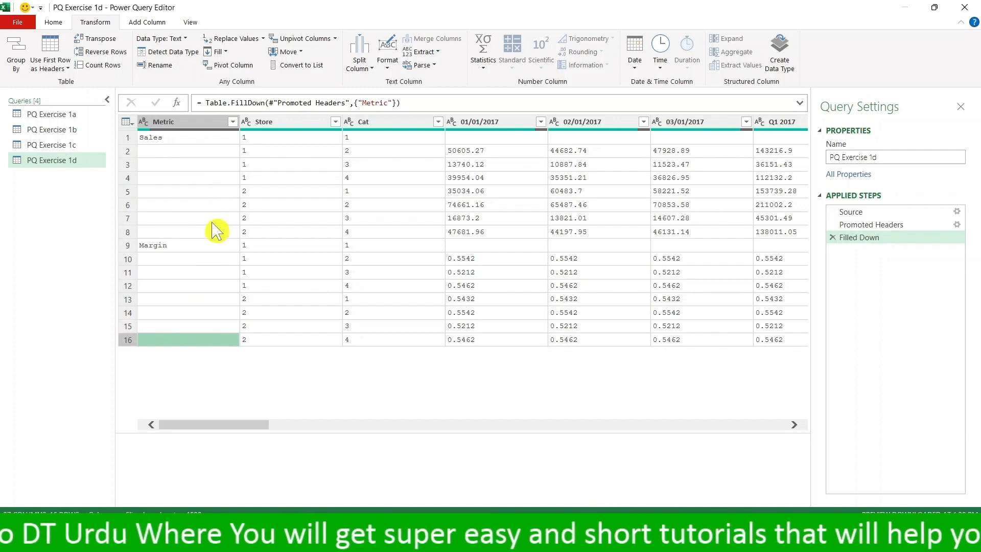
click(208, 151)
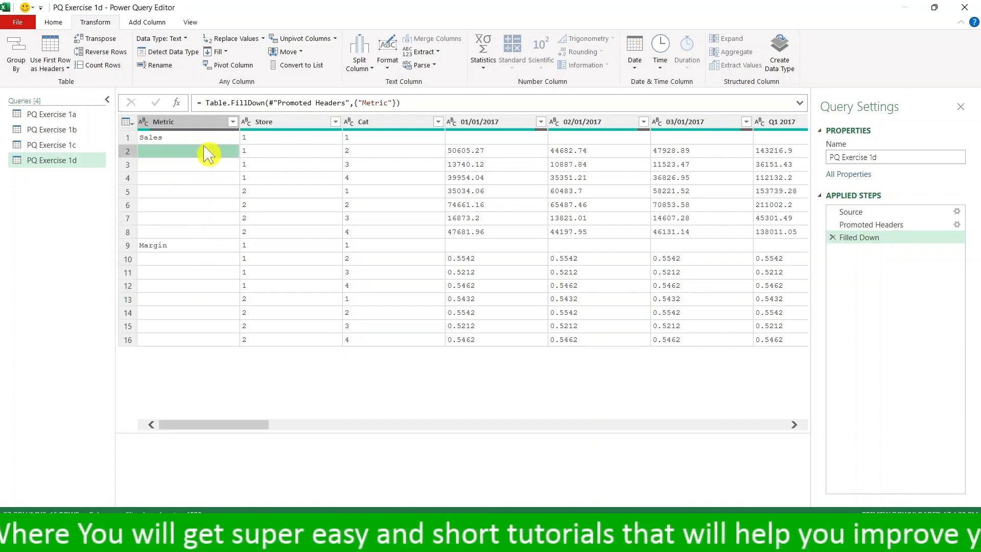
click(199, 123)
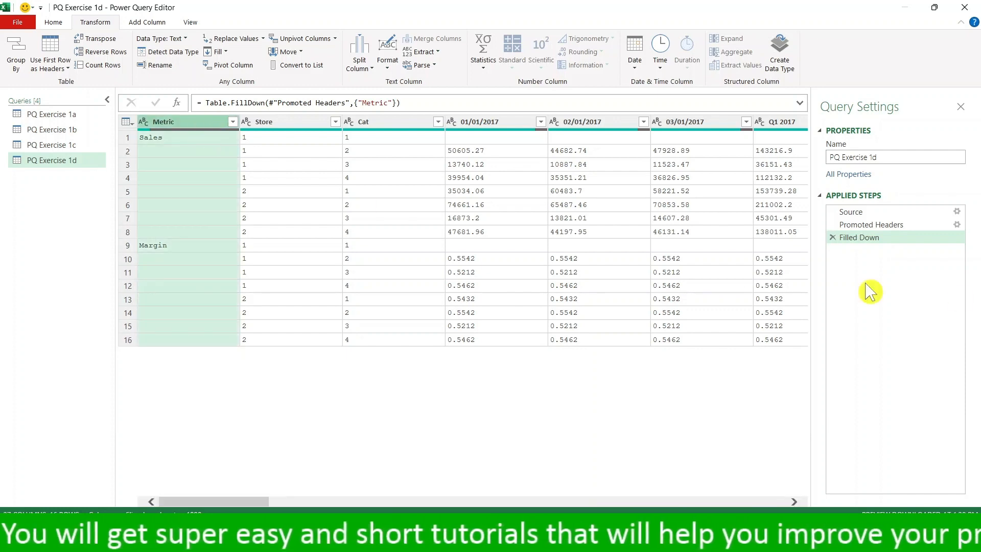
- Insert a Replace Values step after Promoted Headers that replaces empty Metric values with null, then return to the Filled Down step
click(873, 227)
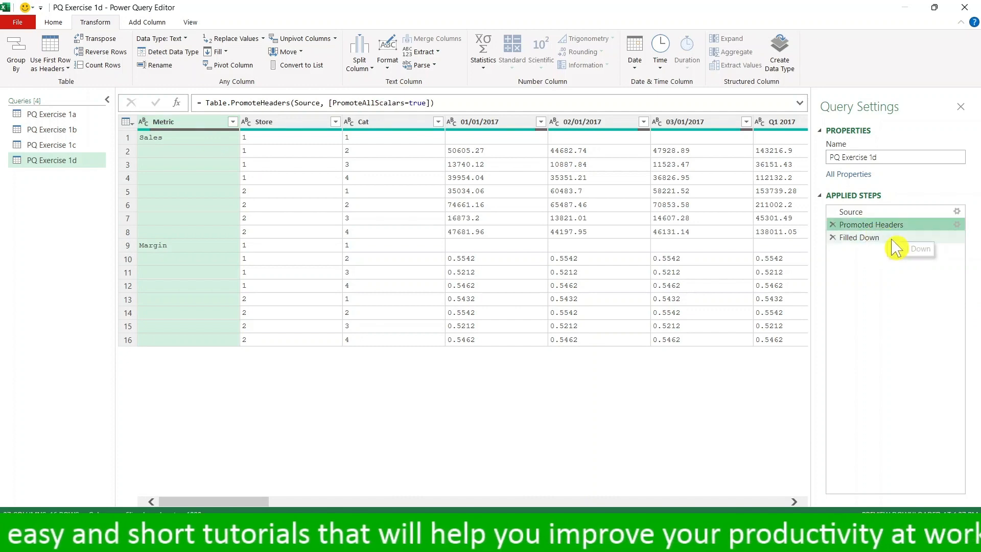
click(250, 41)
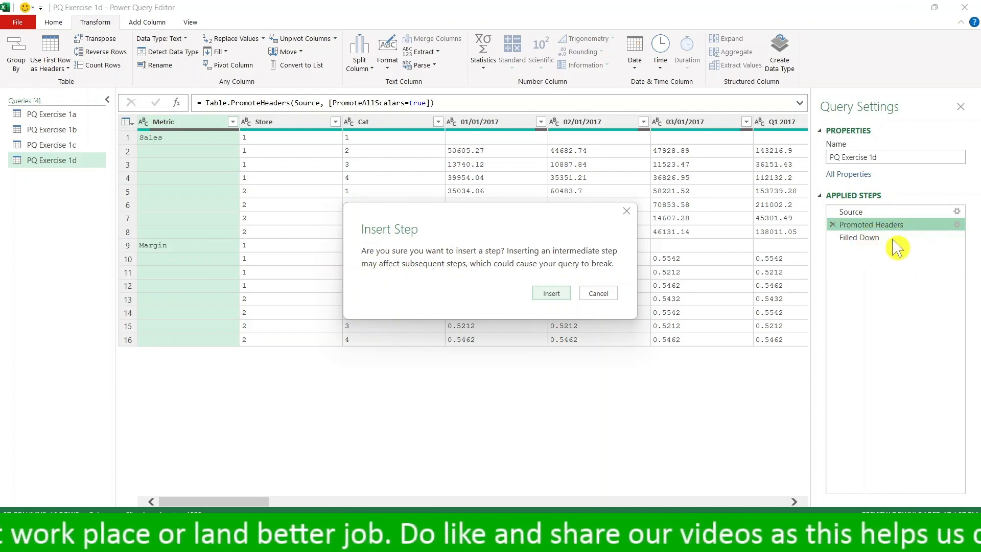
click(551, 294)
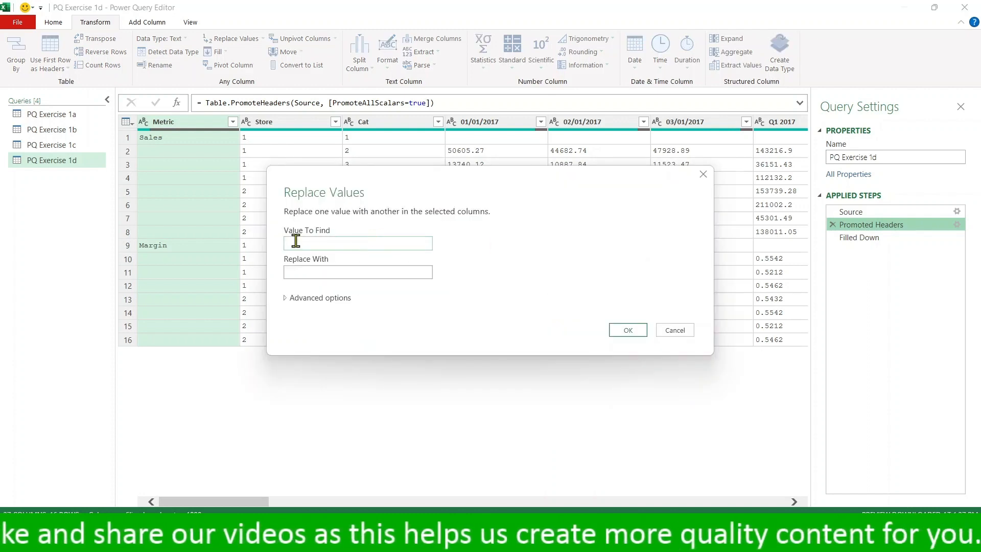
click(325, 244)
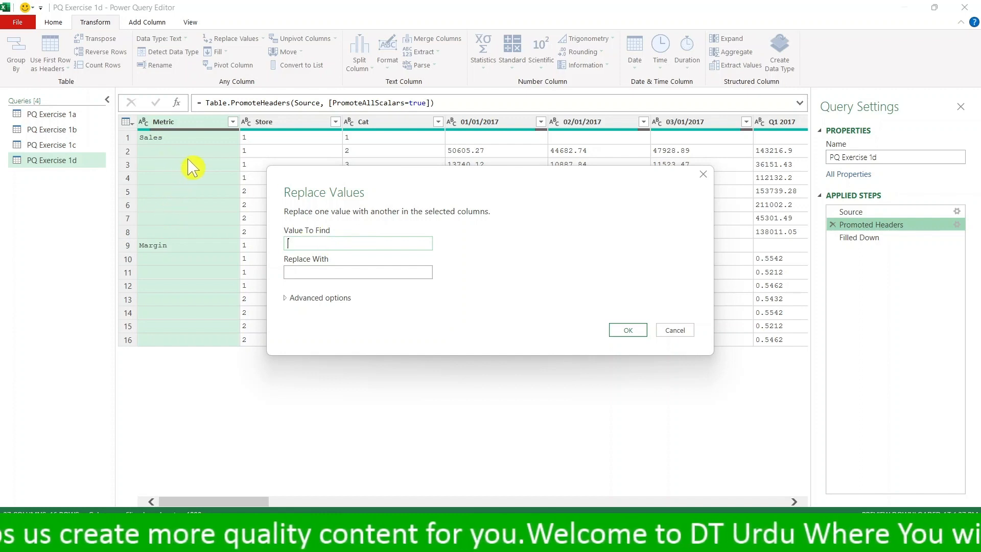
click(331, 271)
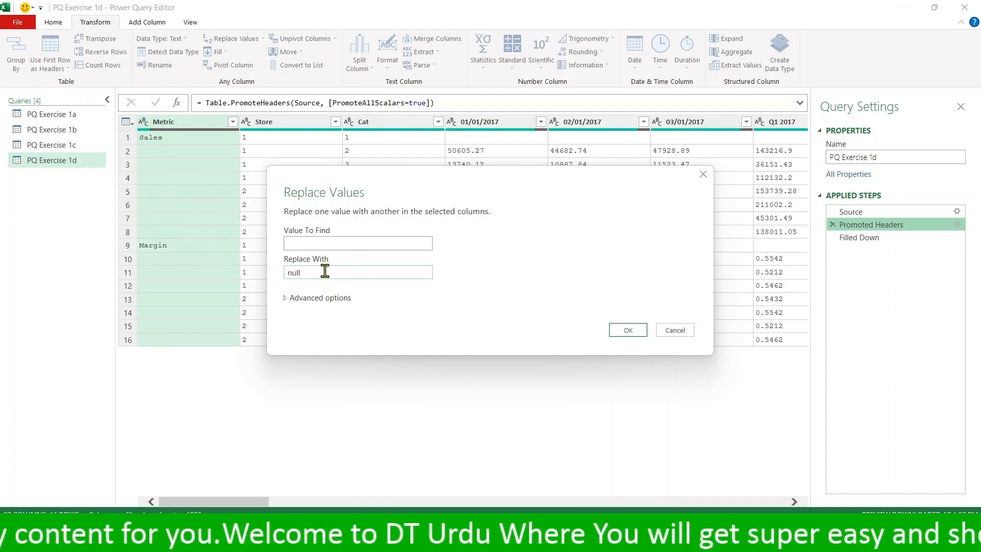
click(630, 331)
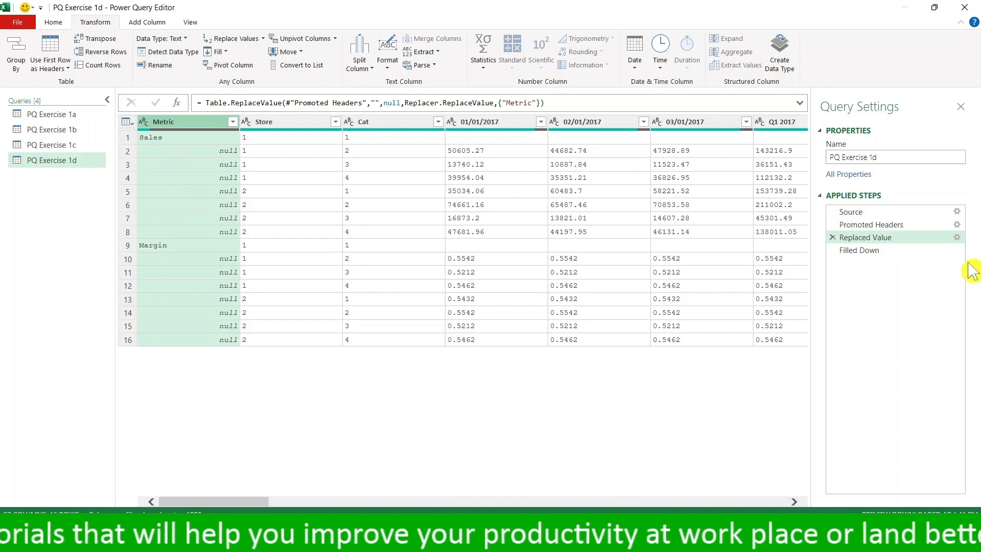
click(866, 252)
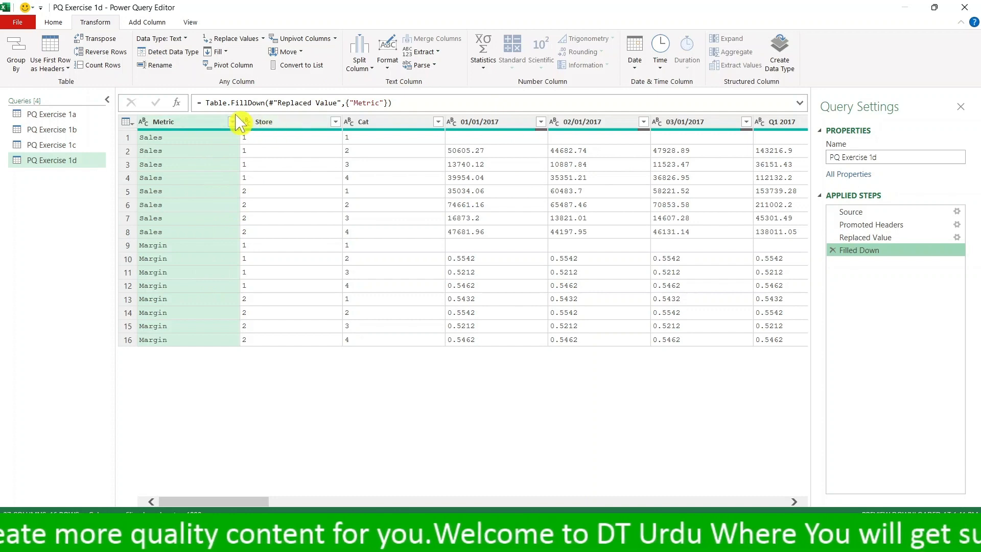
- Unpivot all columns other than Metric, Store and Cat
click(280, 126)
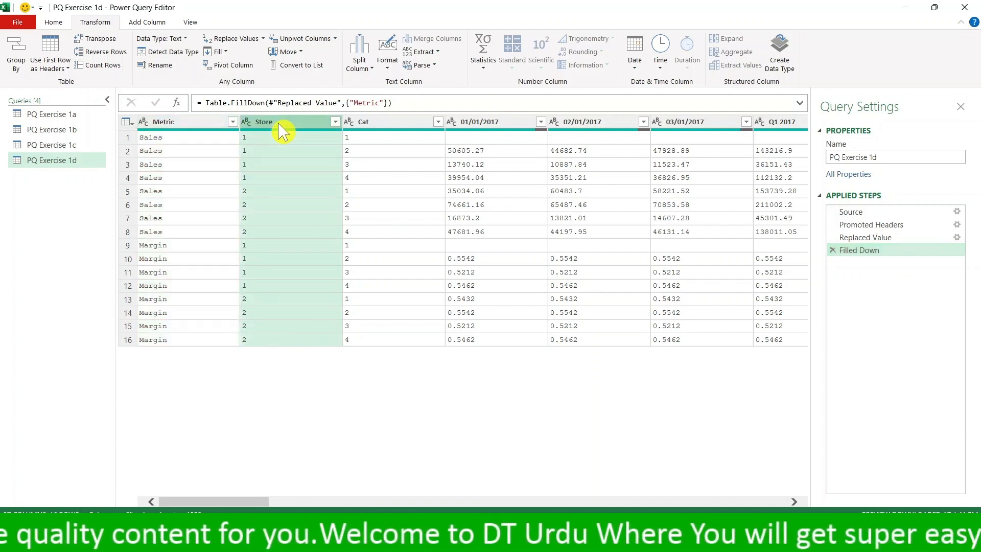
click(218, 125)
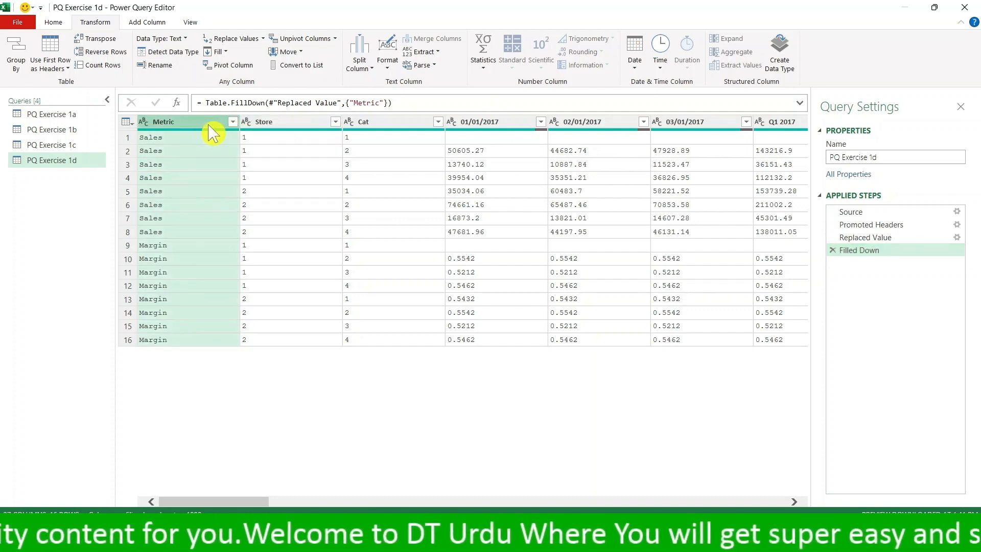
ctrl+click(276, 126)
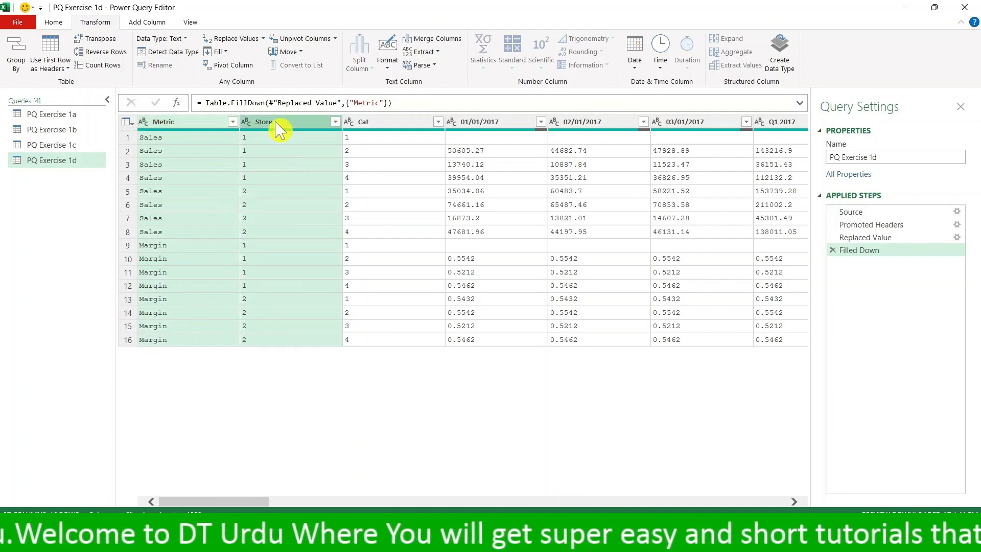
ctrl+click(383, 121)
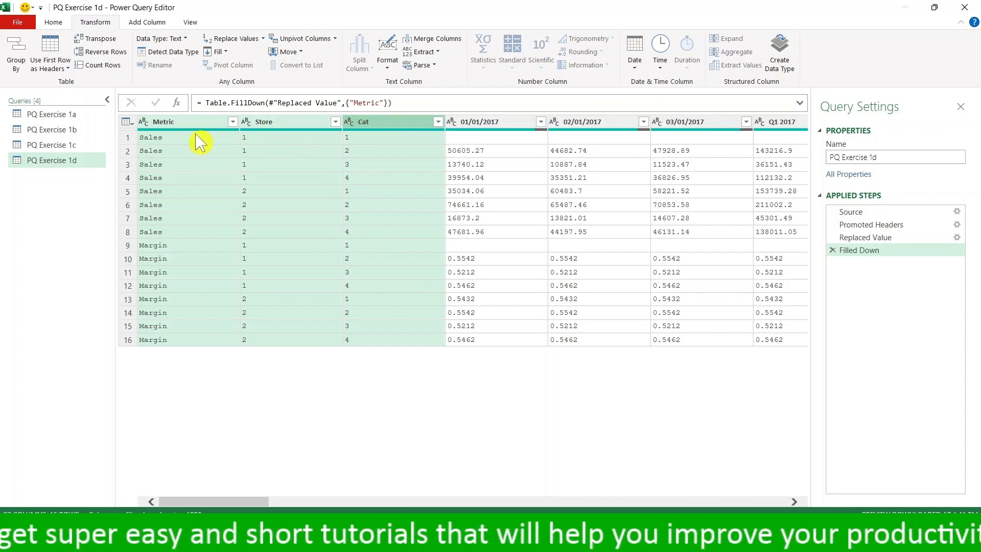
click(336, 40)
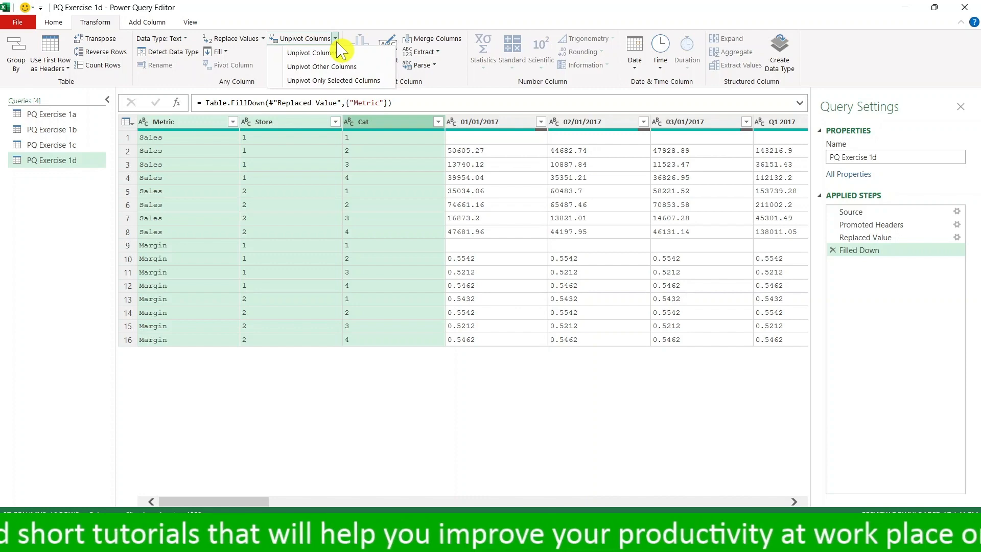
click(356, 67)
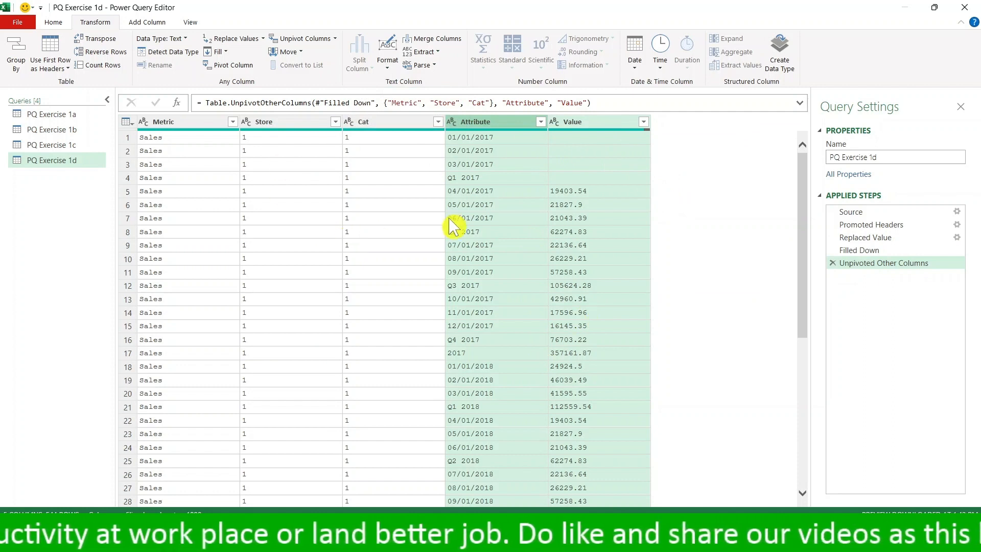
- Look through the unpivoted Sales and Margin rows, checking the Attribute and Value columns, and return to the first row
scroll(499, 244, down, 8)
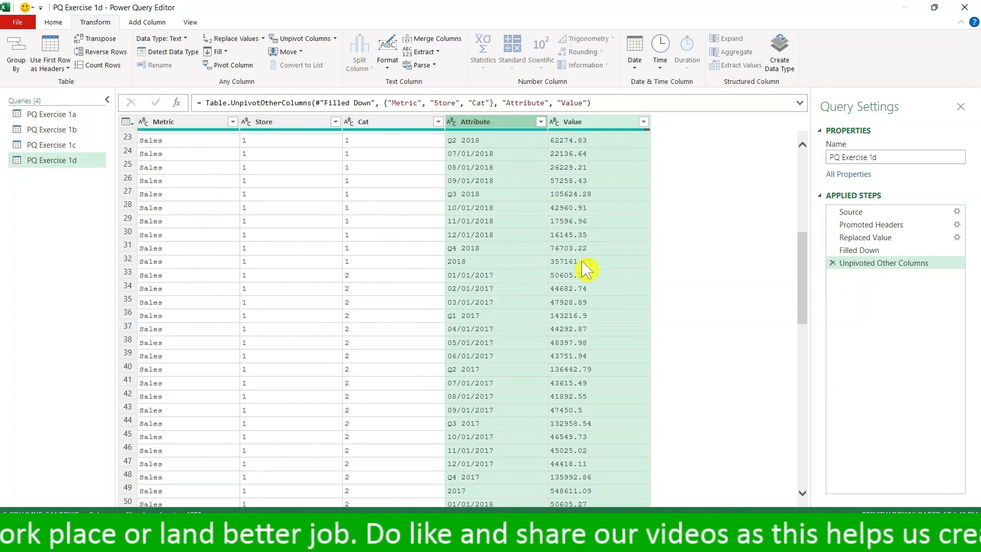
scroll(586, 270, down, 20)
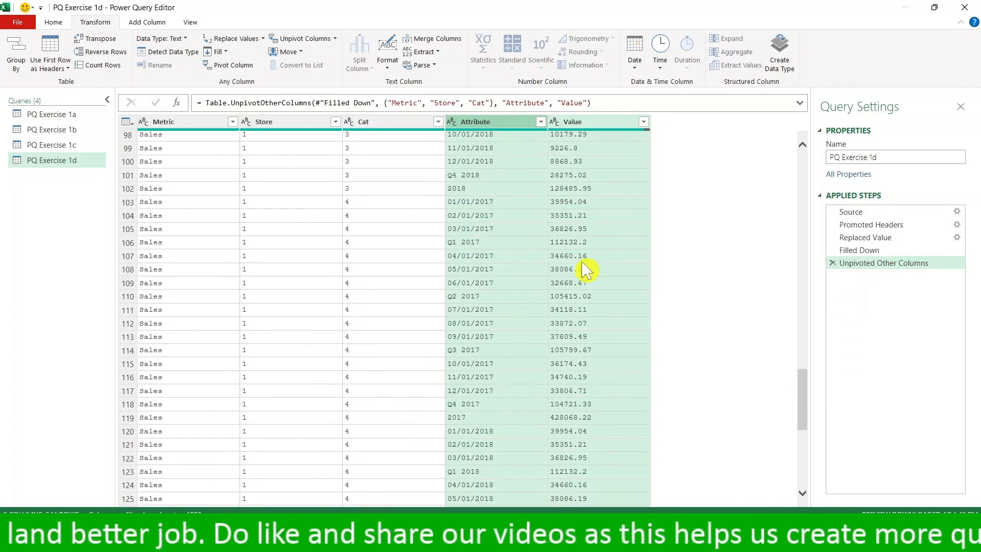
scroll(586, 269, down, 20)
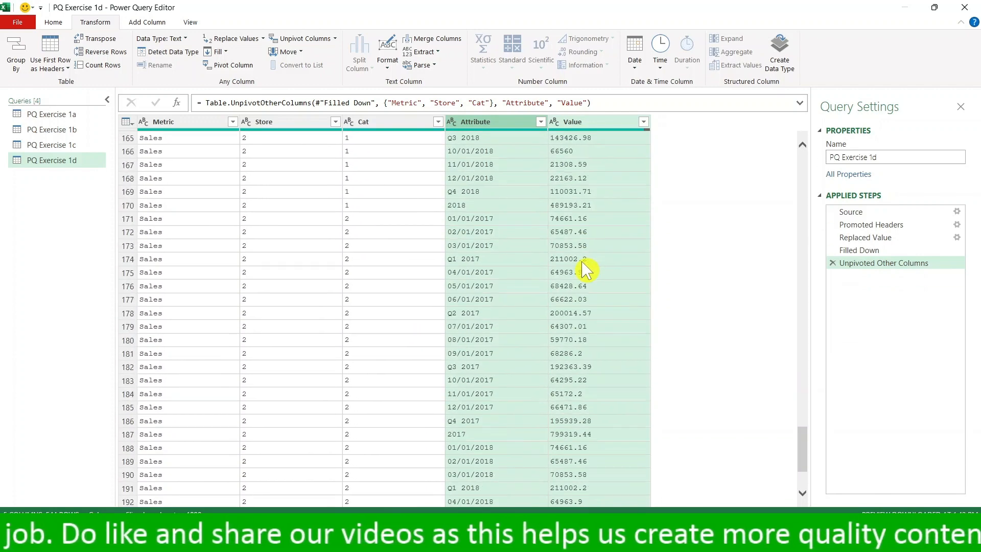
scroll(586, 269, down, 20)
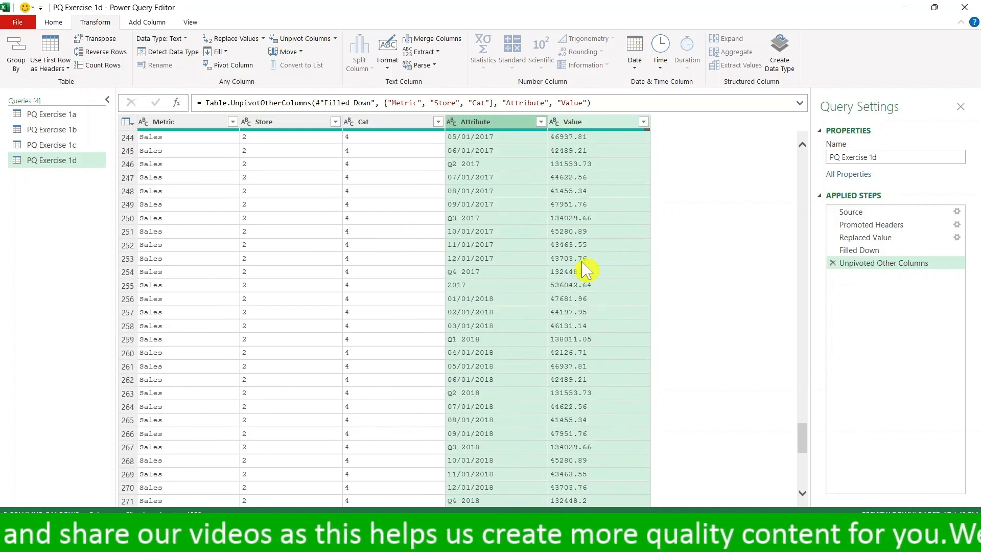
scroll(586, 269, down, 9)
scroll(586, 271, up, 5)
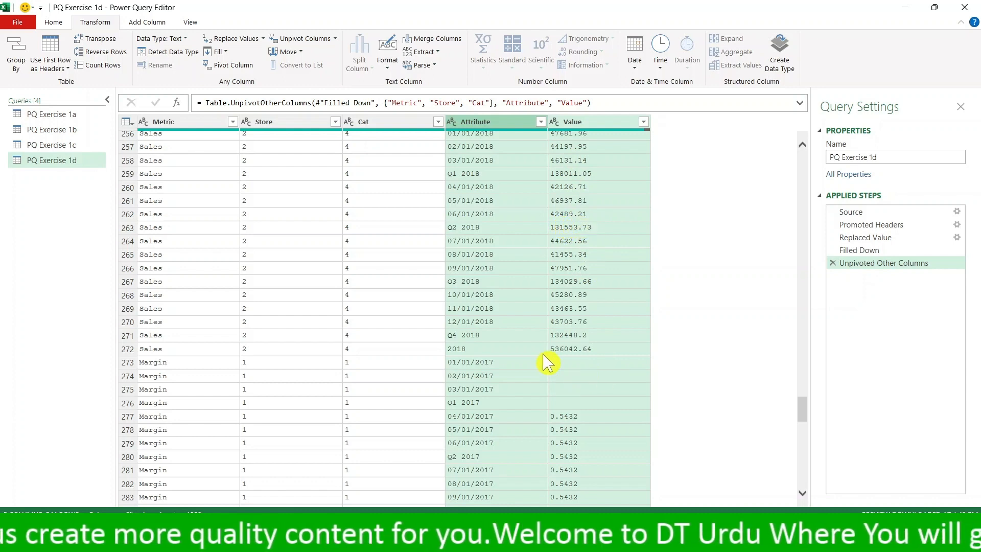
scroll(605, 343, down, 4)
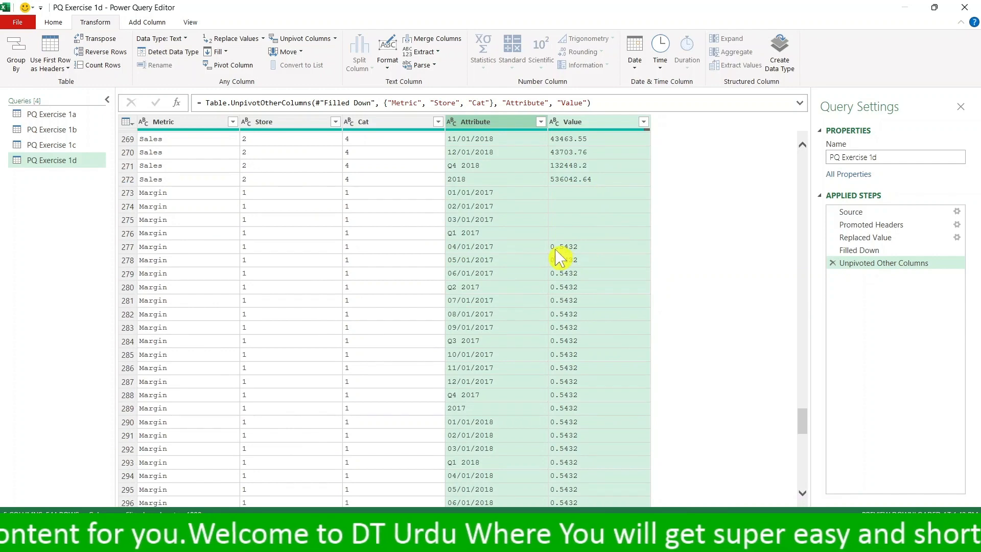
scroll(575, 301, down, 18)
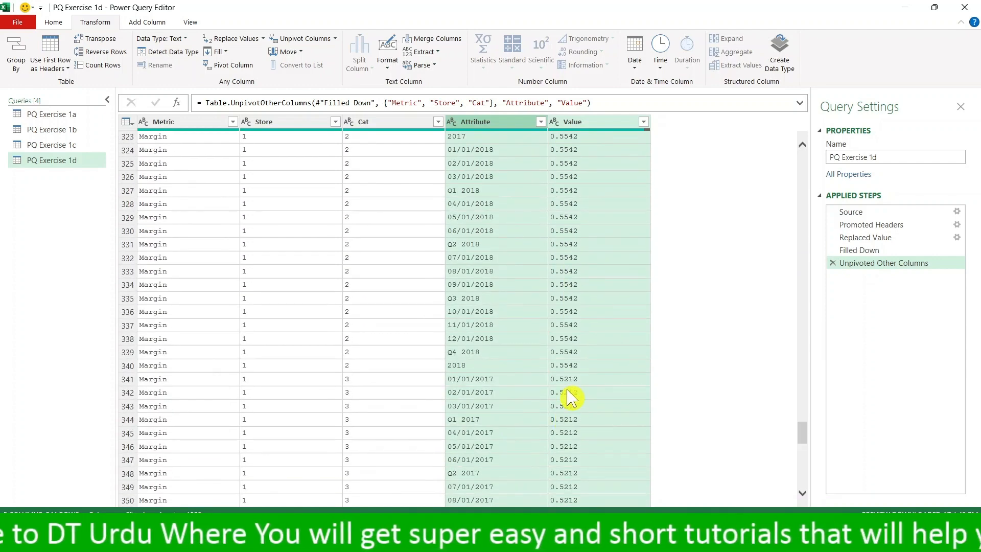
scroll(580, 339, up, 18)
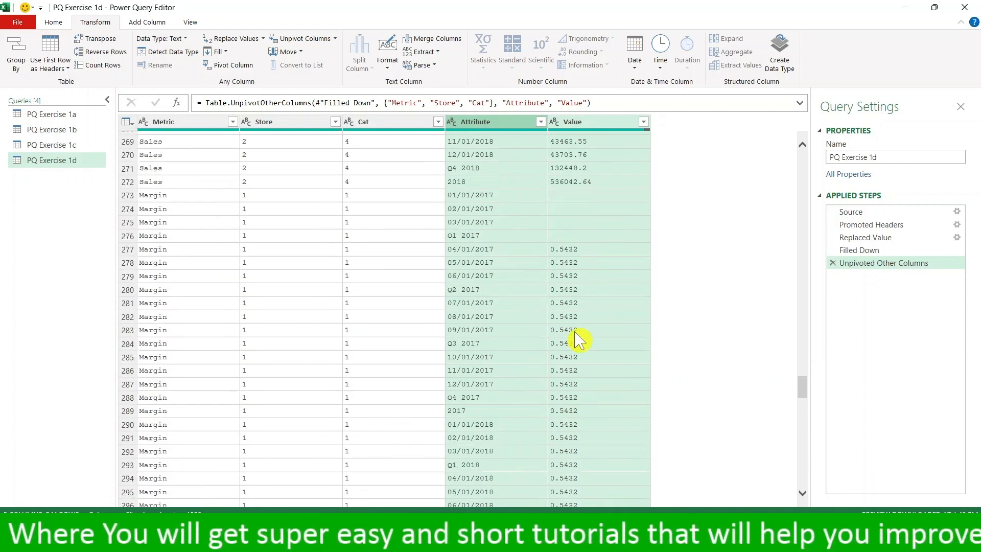
scroll(579, 340, up, 20)
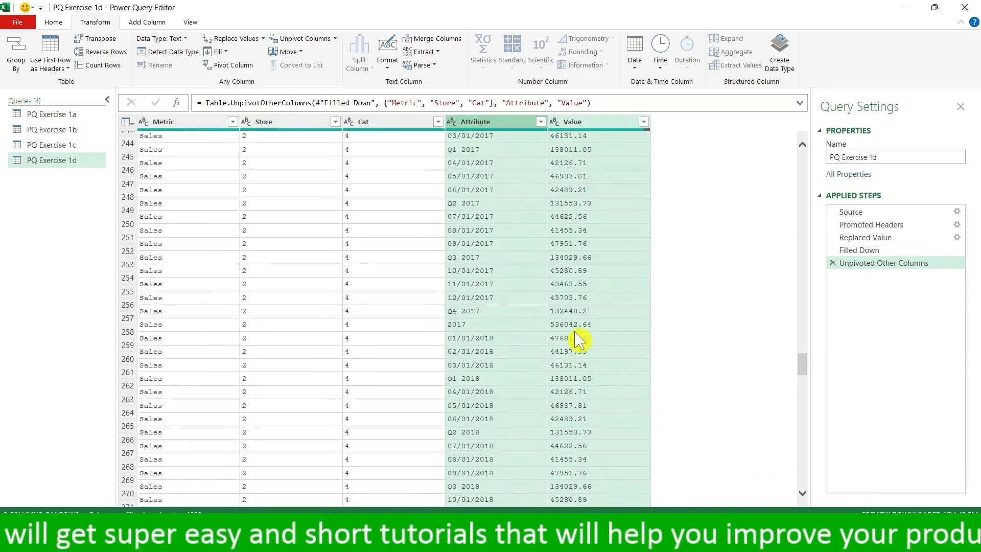
scroll(579, 340, up, 20)
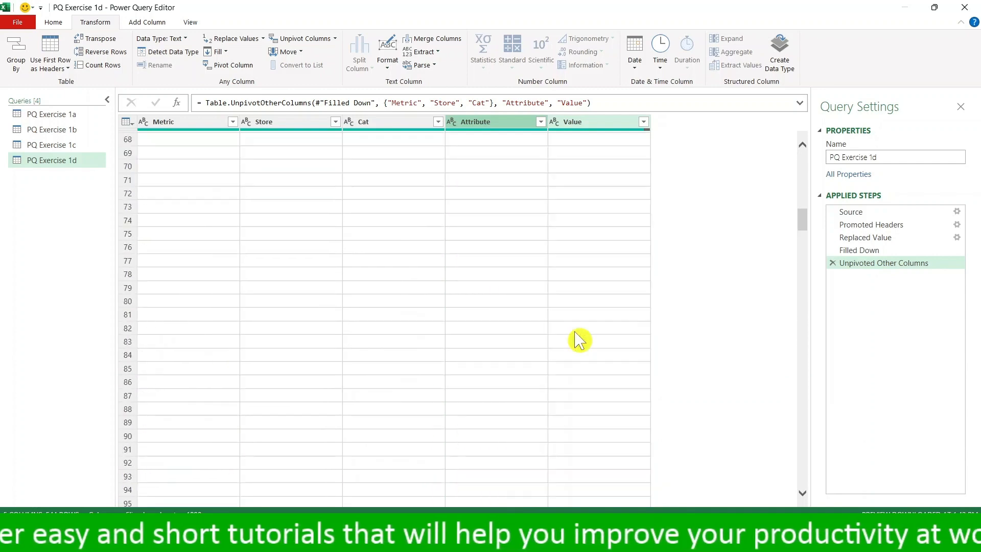
scroll(579, 340, down, 20)
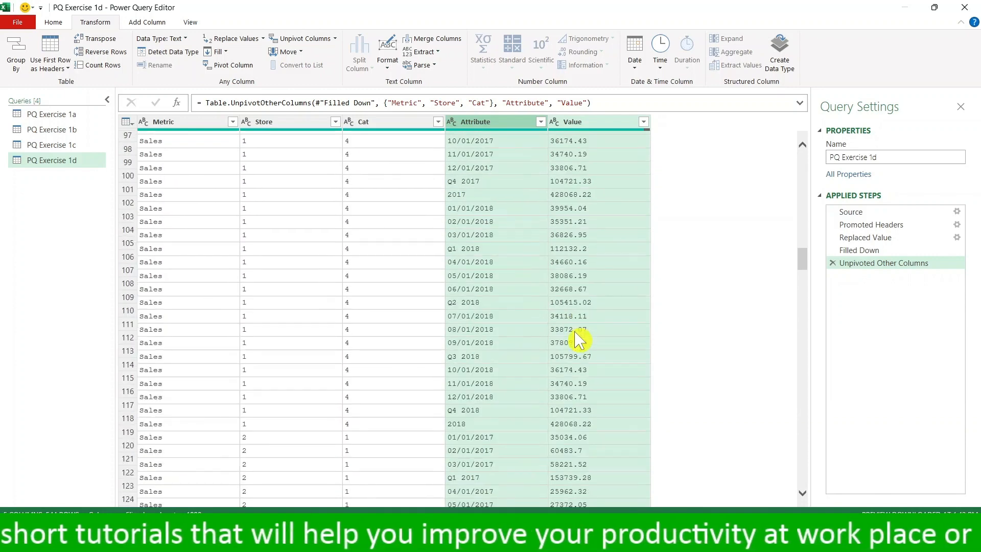
scroll(579, 340, down, 20)
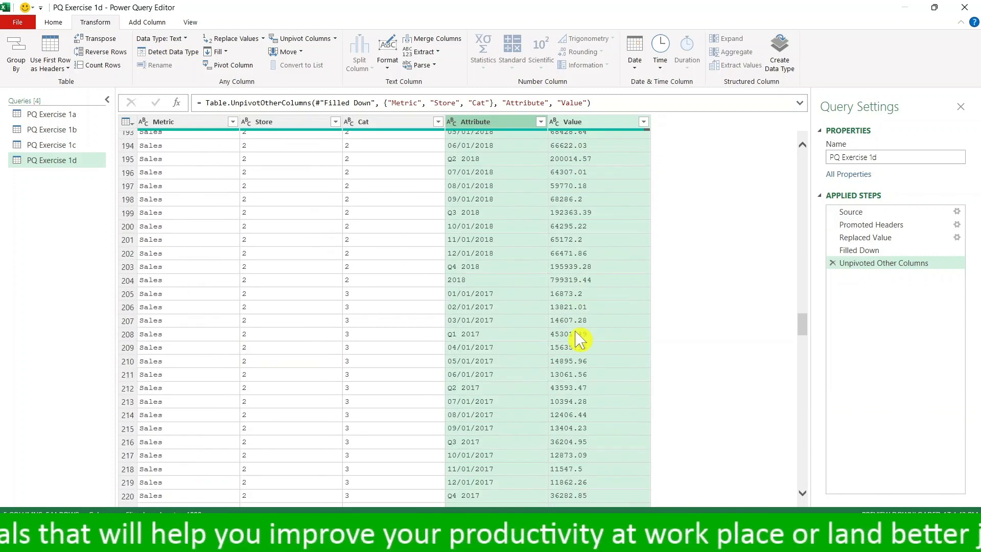
scroll(579, 340, down, 10)
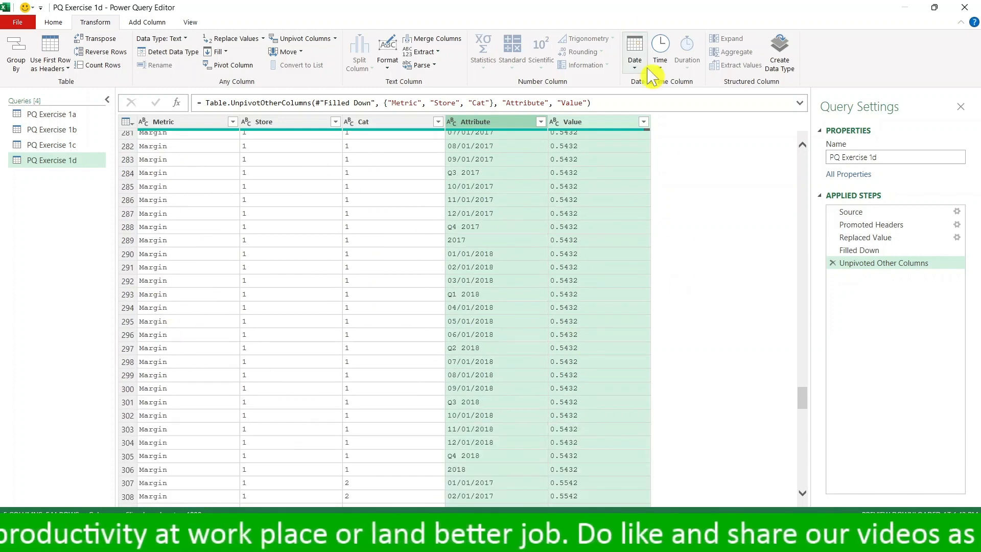
drag(803, 400, 802, 143)
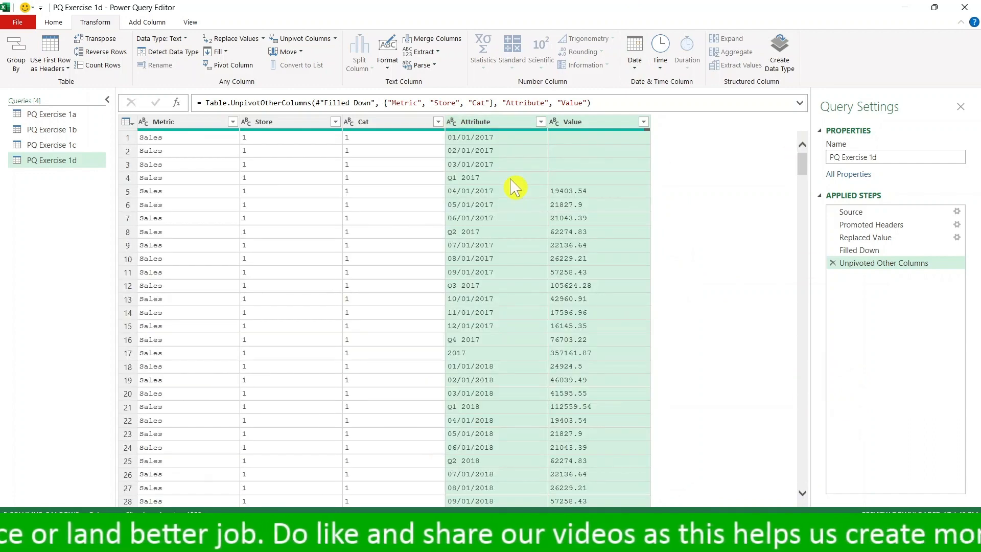
- Examine the quarter and year entries mixed in with the dates in the Attribute column for 2017 and 2018
click(510, 179)
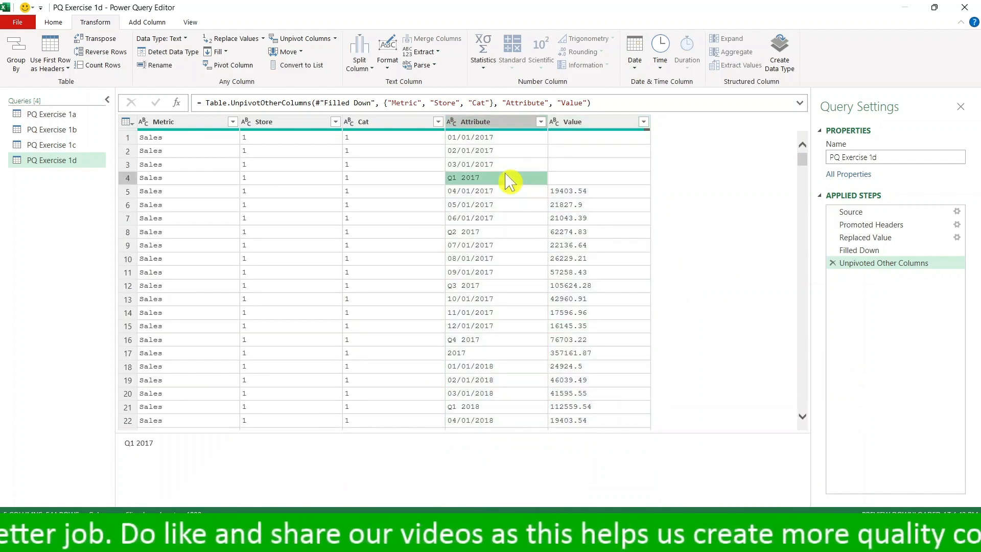
click(498, 326)
click(498, 339)
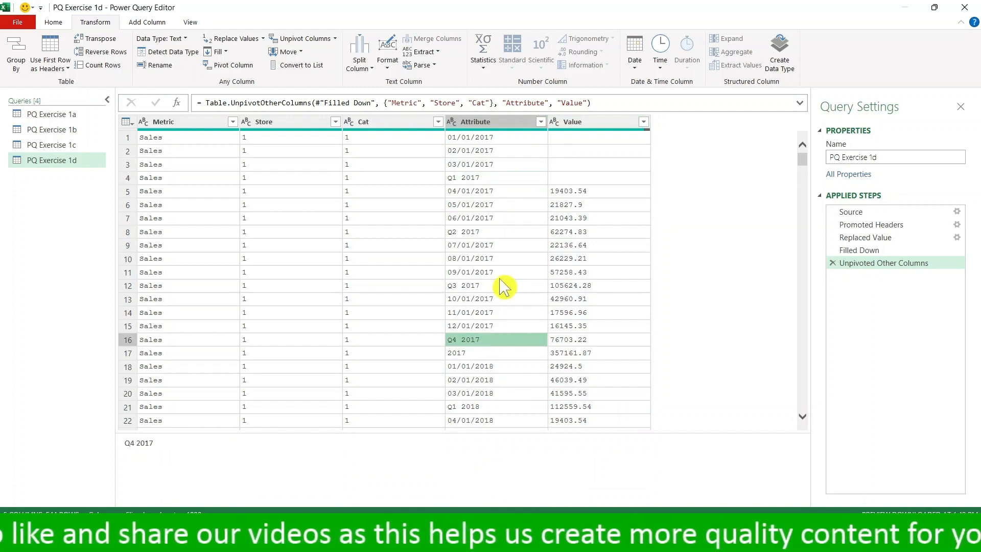
click(502, 231)
scroll(513, 357, down, 2)
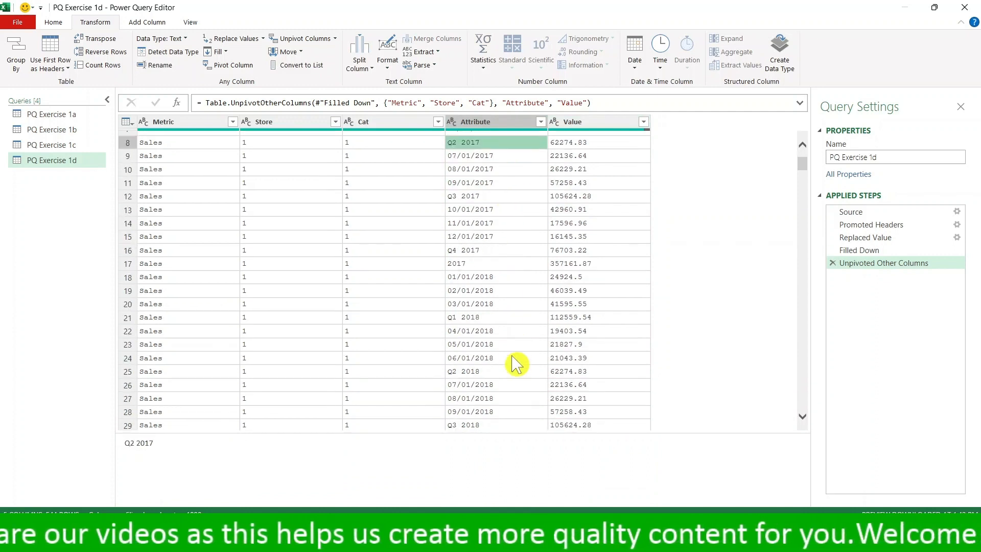
click(500, 374)
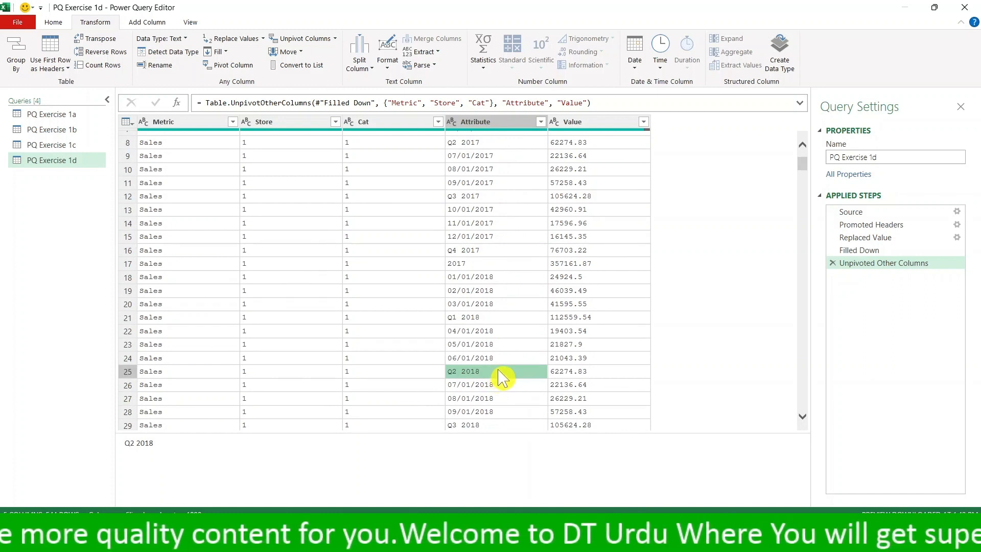
scroll(502, 378, down, 1)
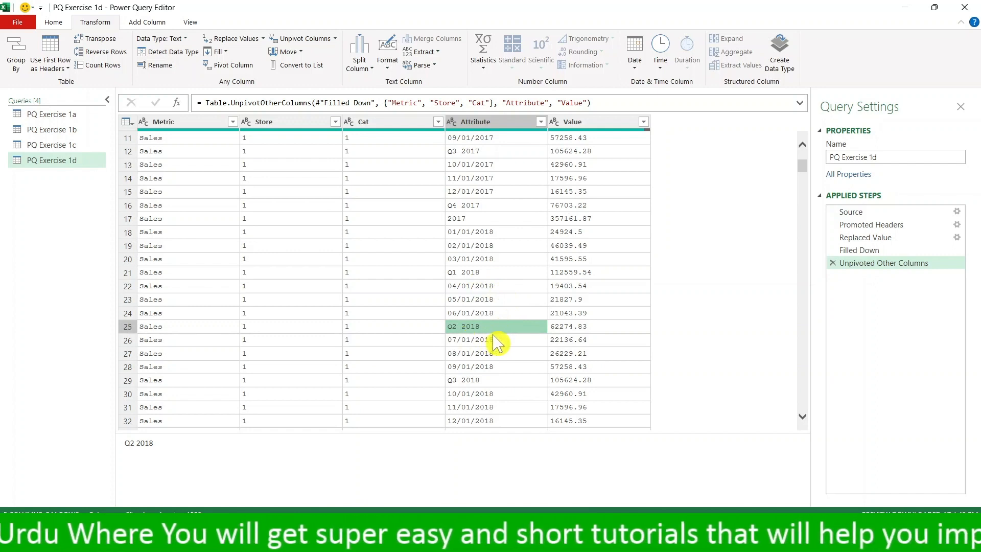
scroll(498, 344, up, 3)
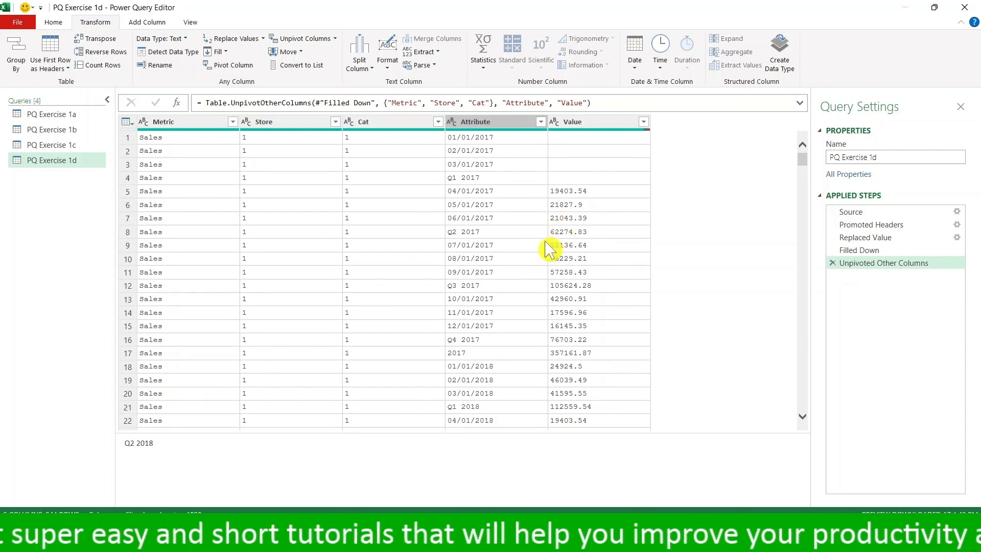
- Parse the Attribute column's text as dates
click(488, 126)
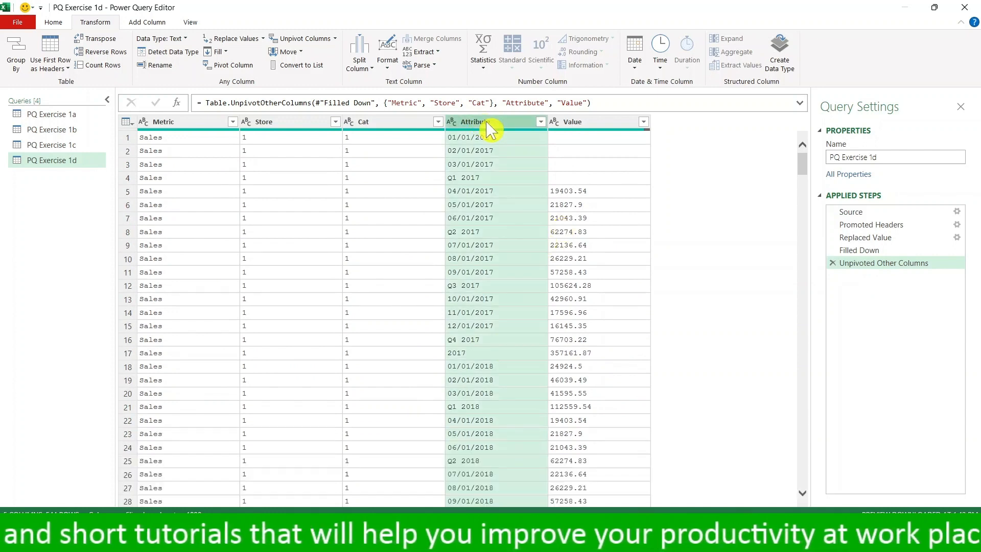
click(638, 74)
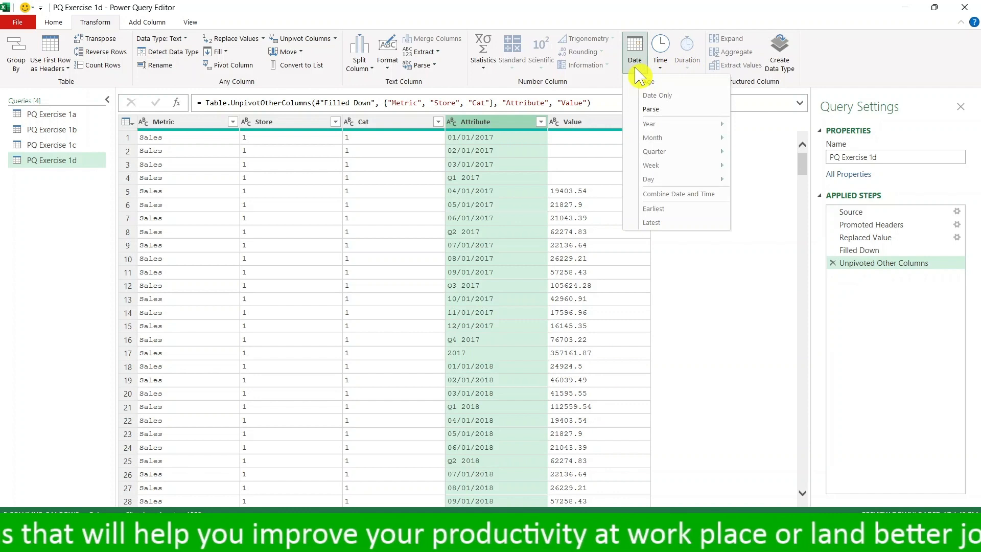
click(674, 110)
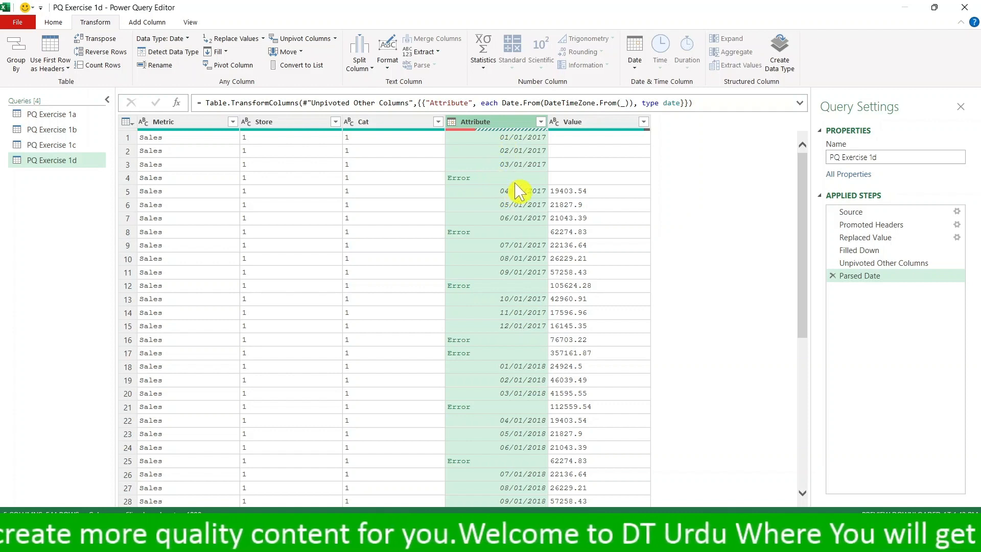
click(541, 122)
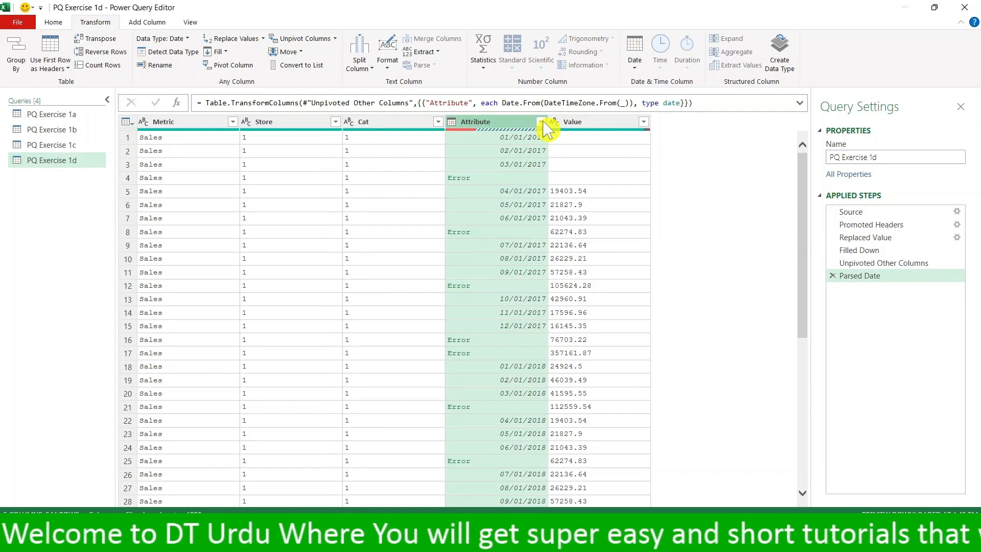
click(542, 122)
click(542, 122)
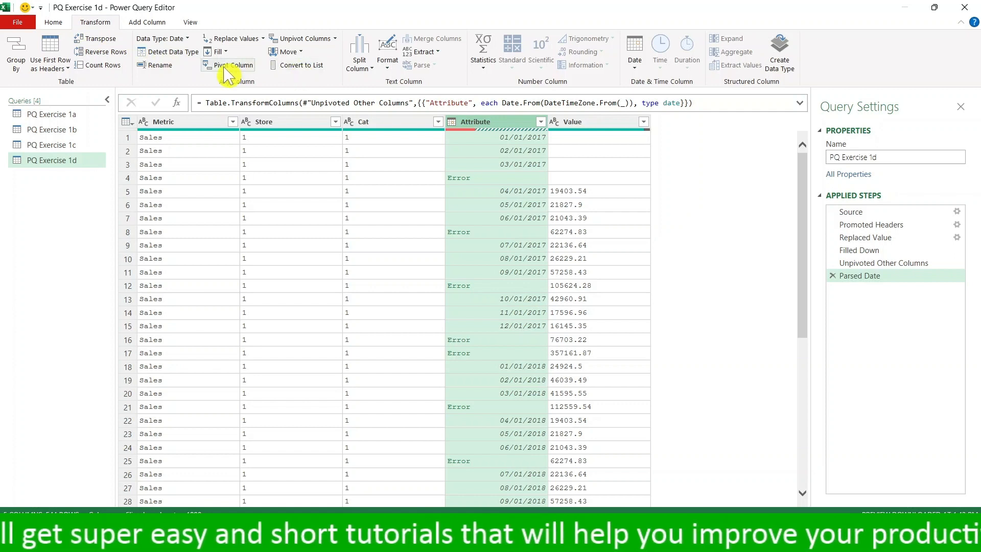
- Remove the rows whose Attribute value is an error
click(53, 22)
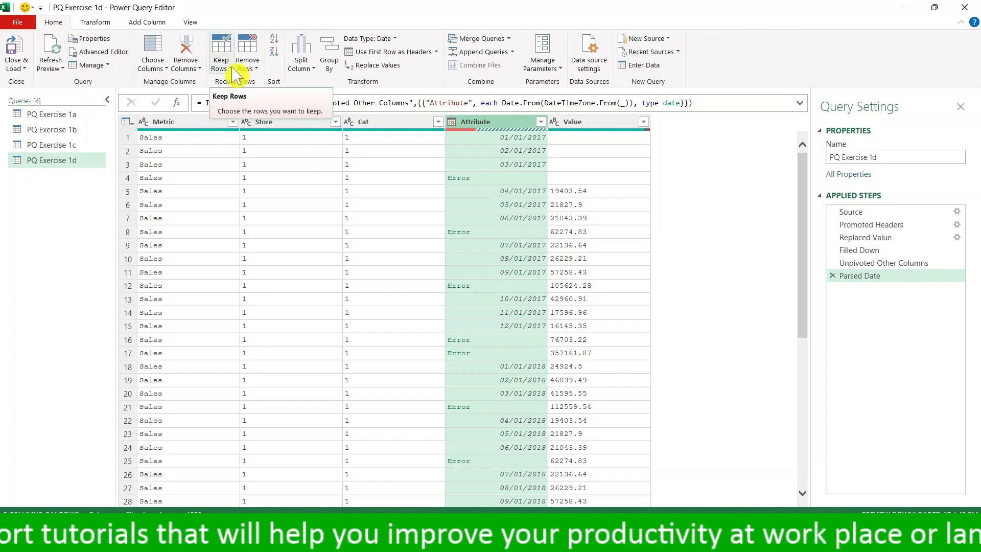
click(200, 67)
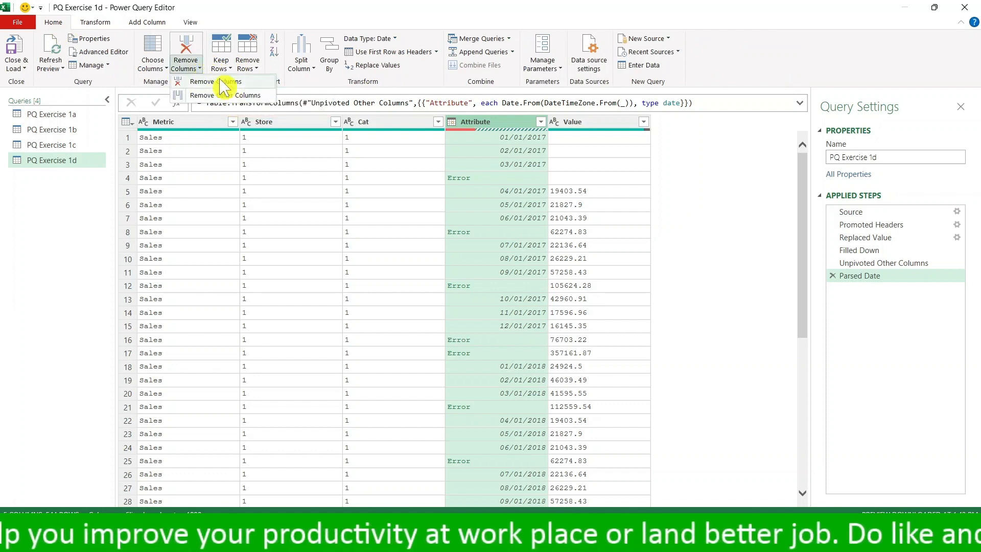
click(204, 66)
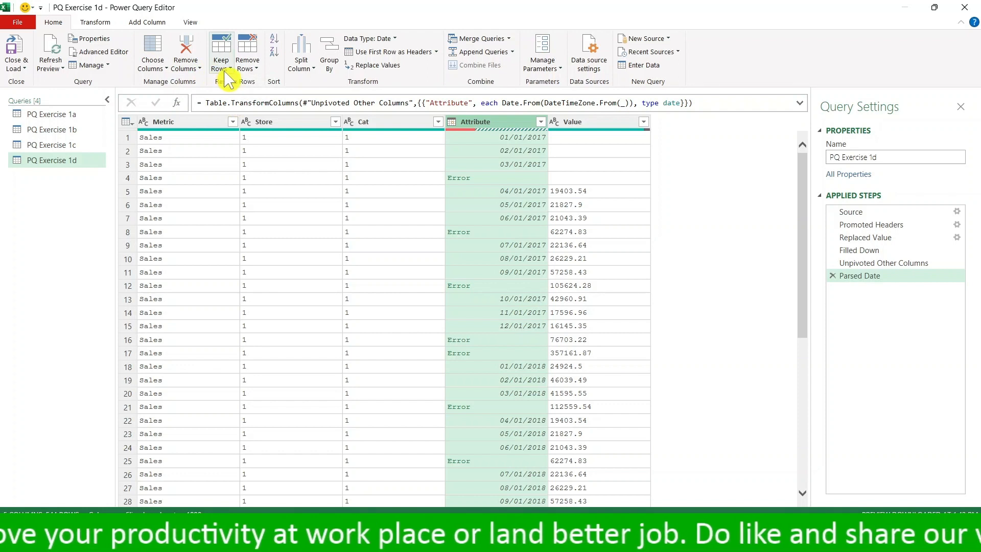
click(258, 66)
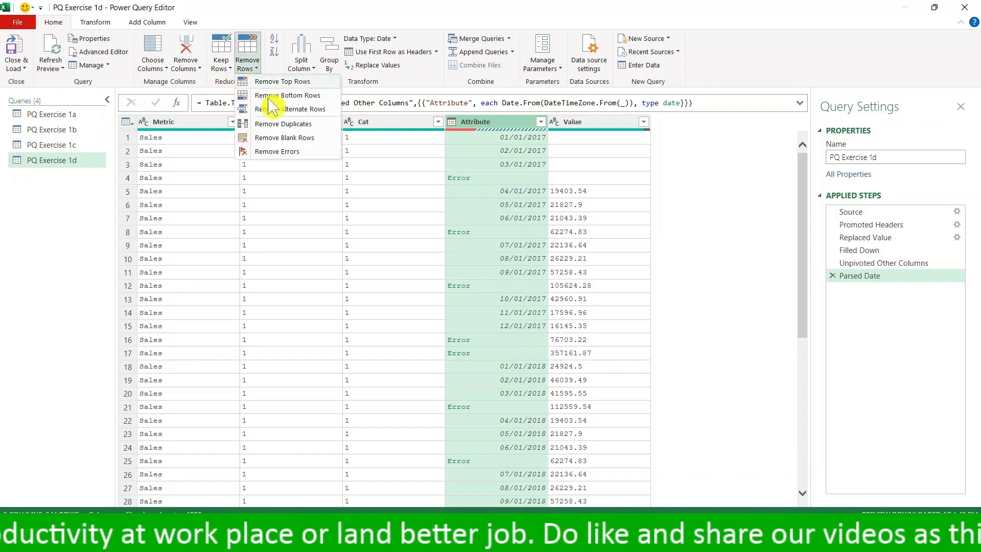
click(295, 163)
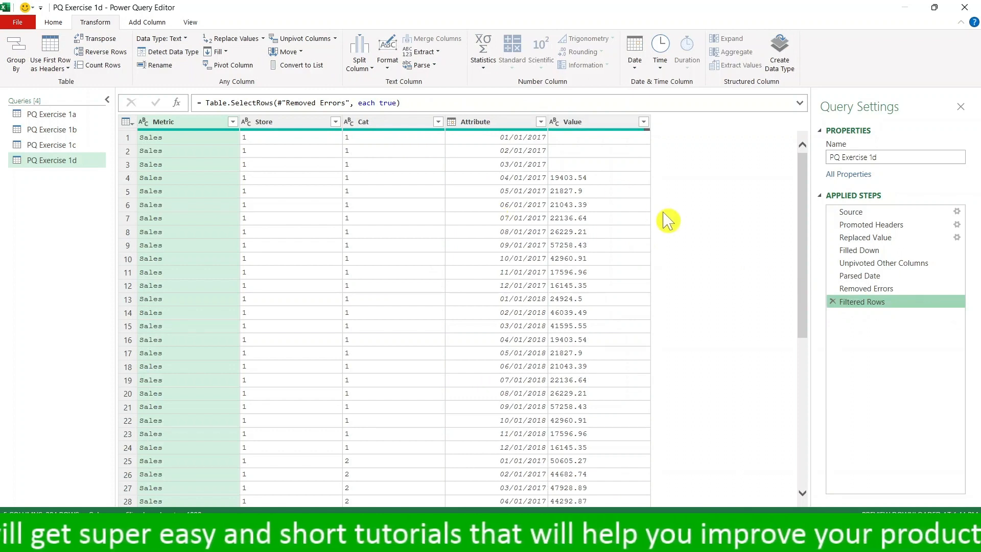
- Look through the remaining Sales and Margin rows and check which values the Store and Cat columns contain
scroll(166, 173, down, 20)
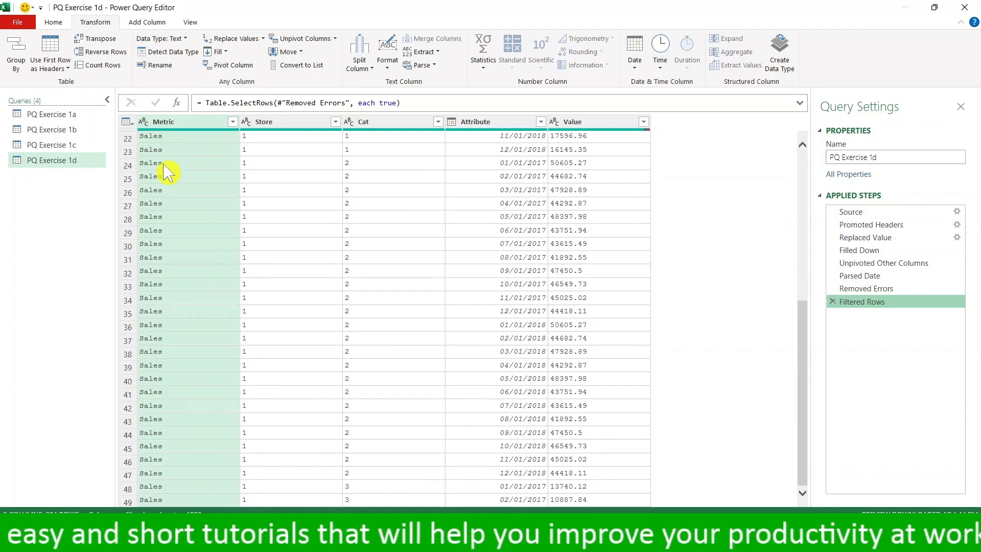
scroll(166, 172, down, 20)
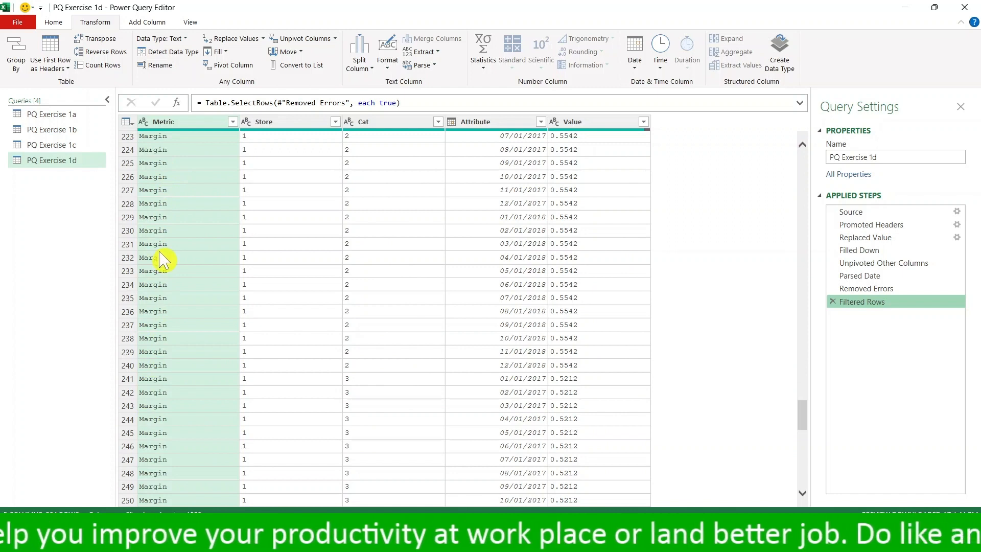
scroll(163, 259, up, 2)
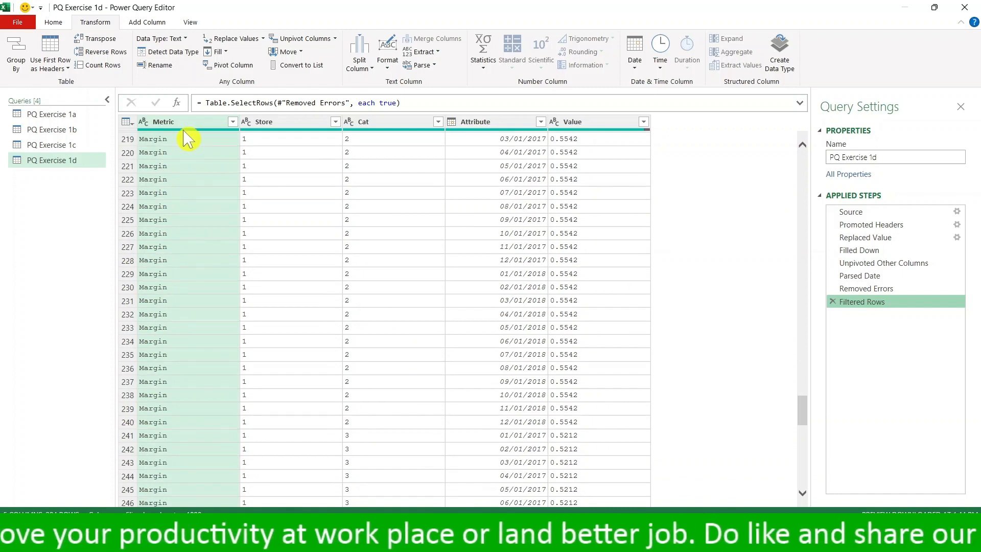
drag(803, 415, 810, 136)
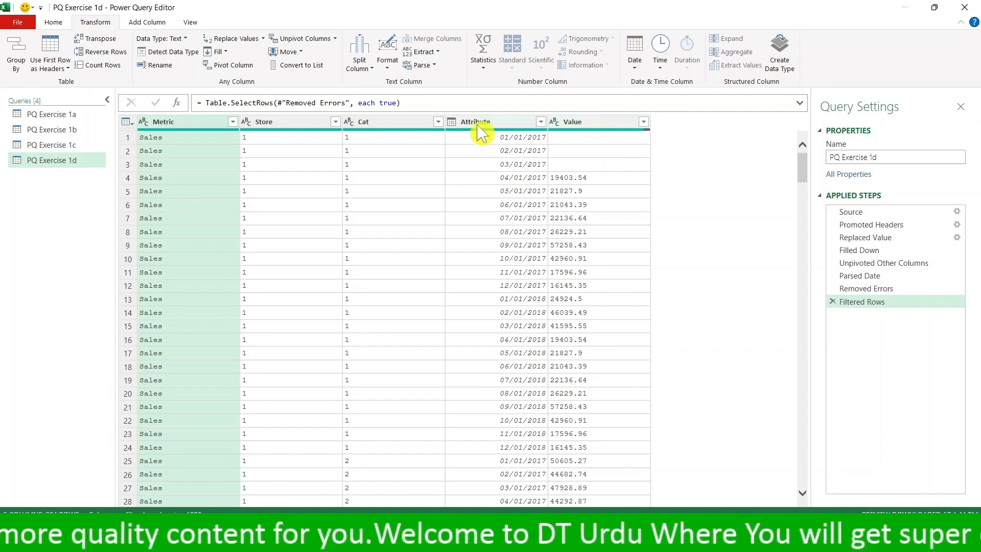
click(335, 121)
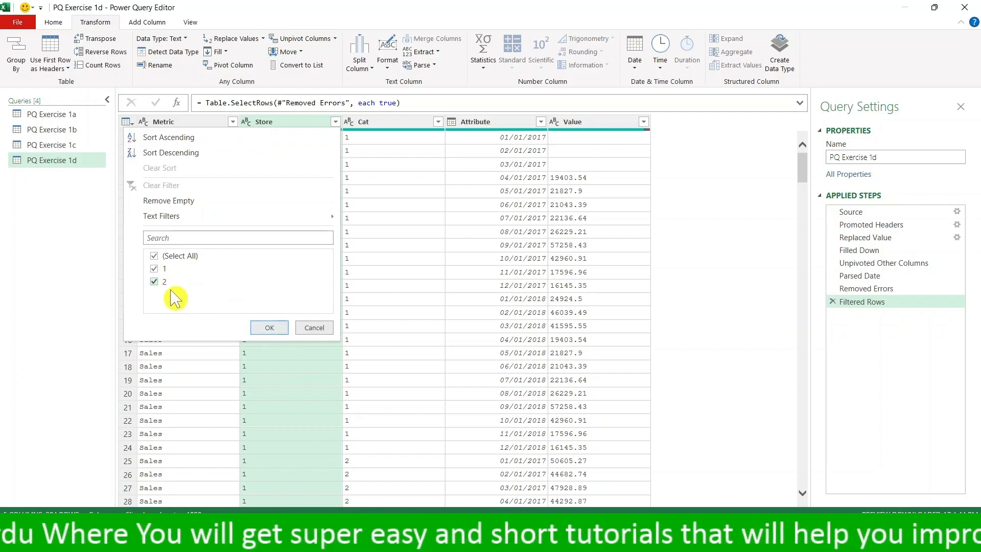
click(266, 328)
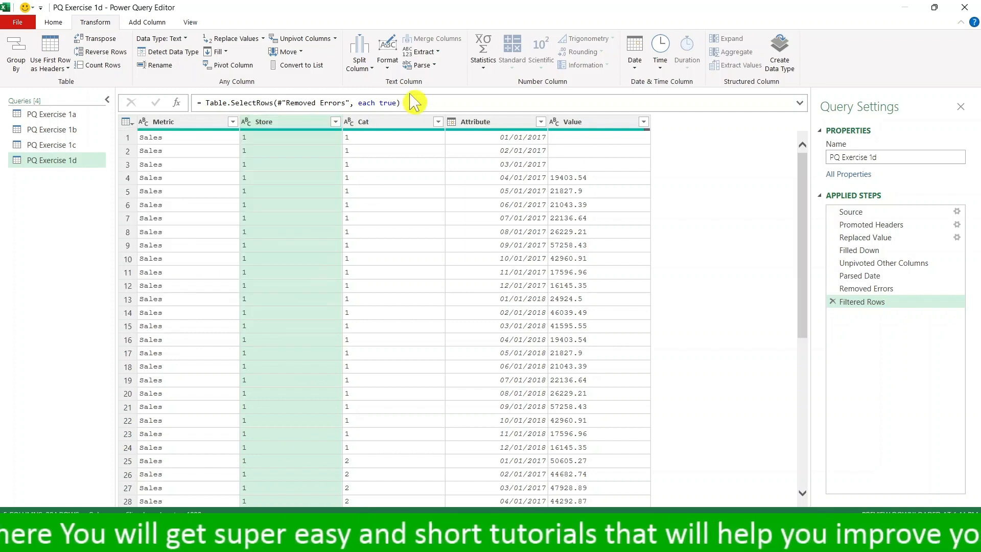
click(439, 123)
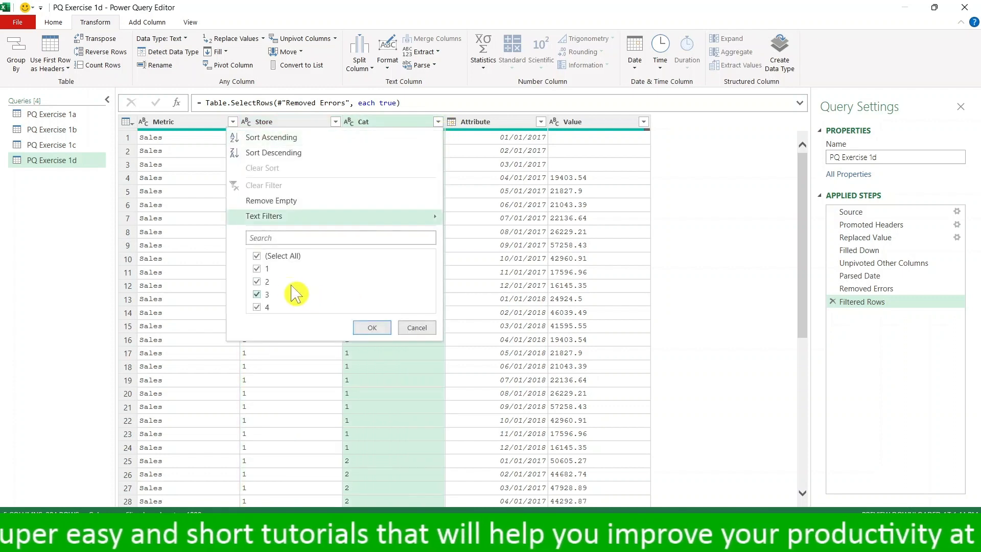
click(372, 328)
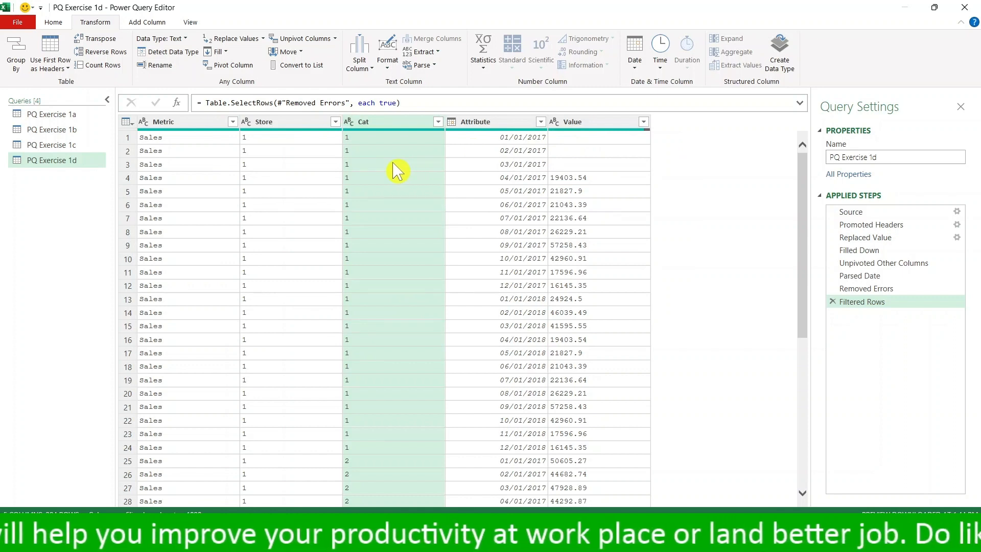
- Pivot the Metric column into new columns, using Value as the values column
click(185, 123)
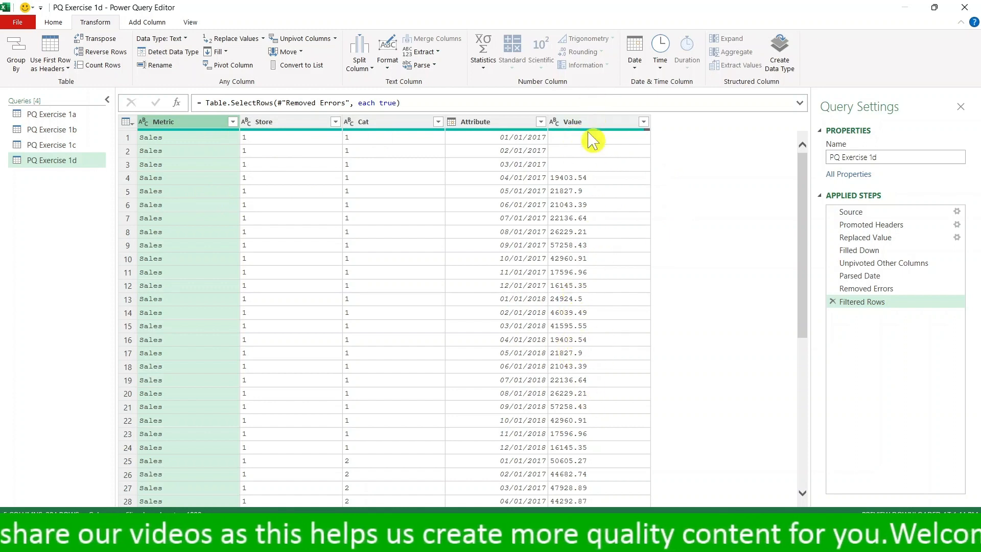
click(244, 72)
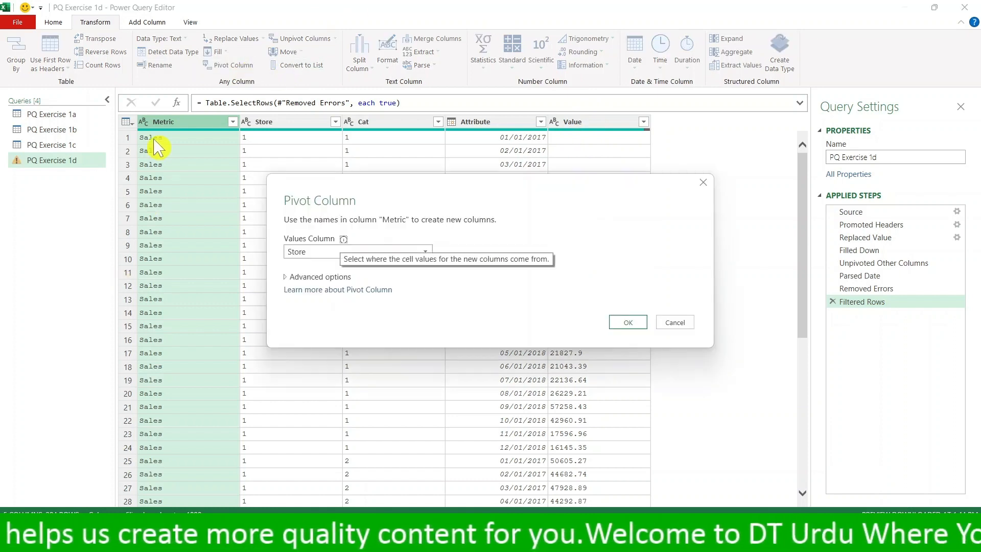
click(424, 251)
click(344, 304)
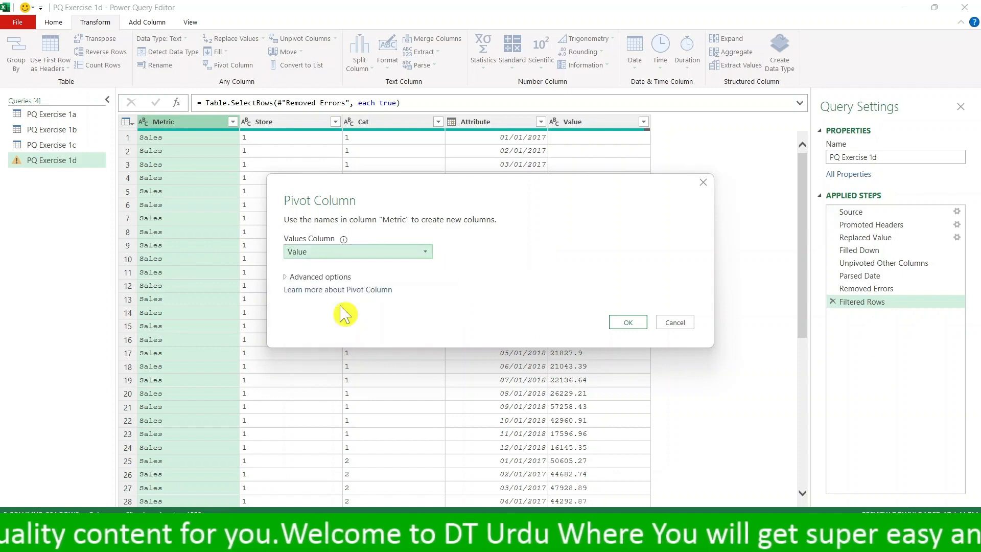
click(632, 325)
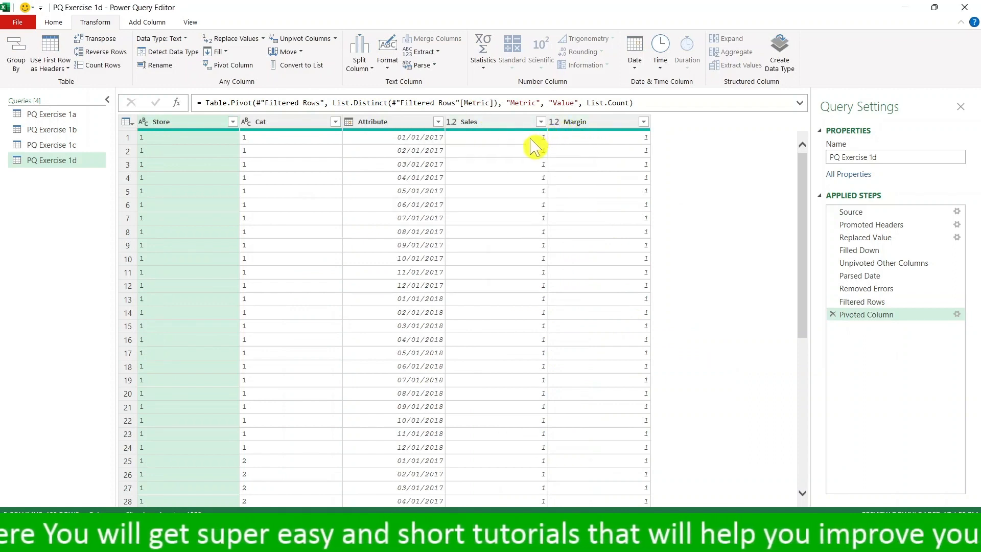
- Check the pivoted Sales and Margin columns and change the pivot's aggregate value function to Don't Aggregate
scroll(605, 251, down, 15)
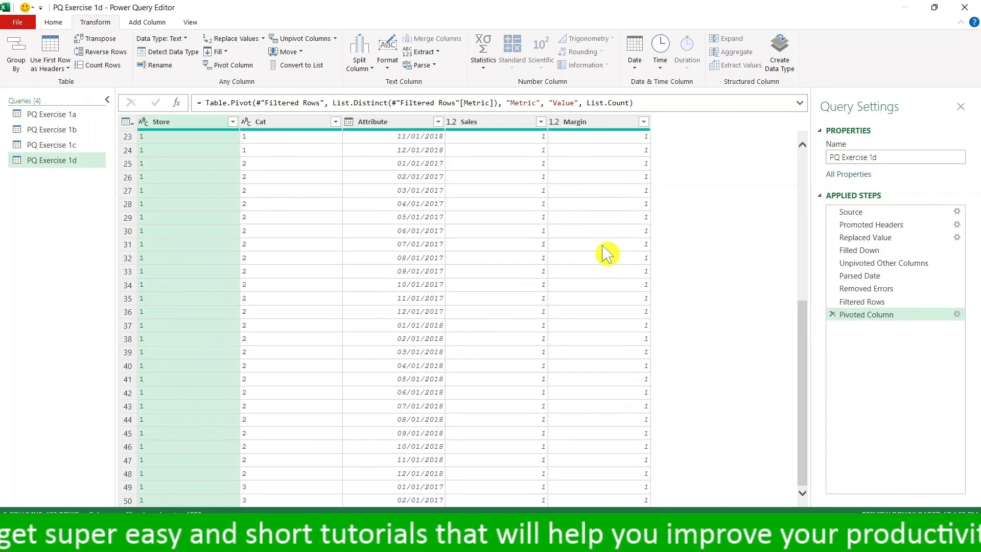
scroll(606, 253, down, 20)
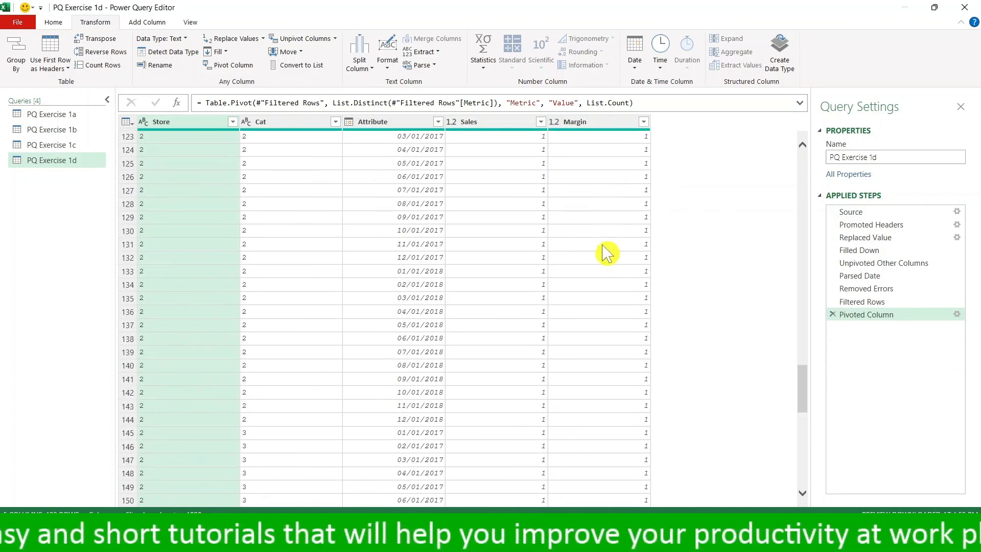
scroll(606, 254, up, 20)
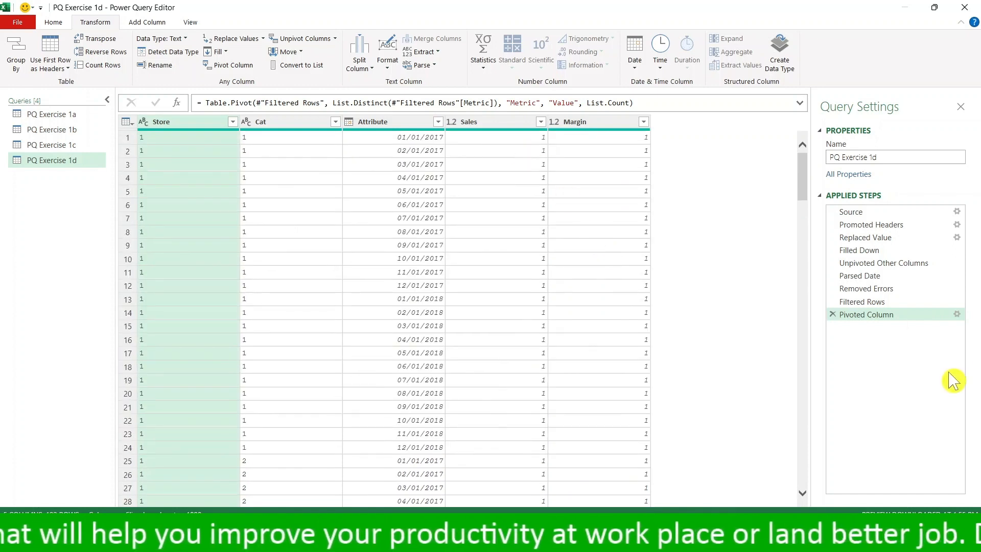
click(957, 313)
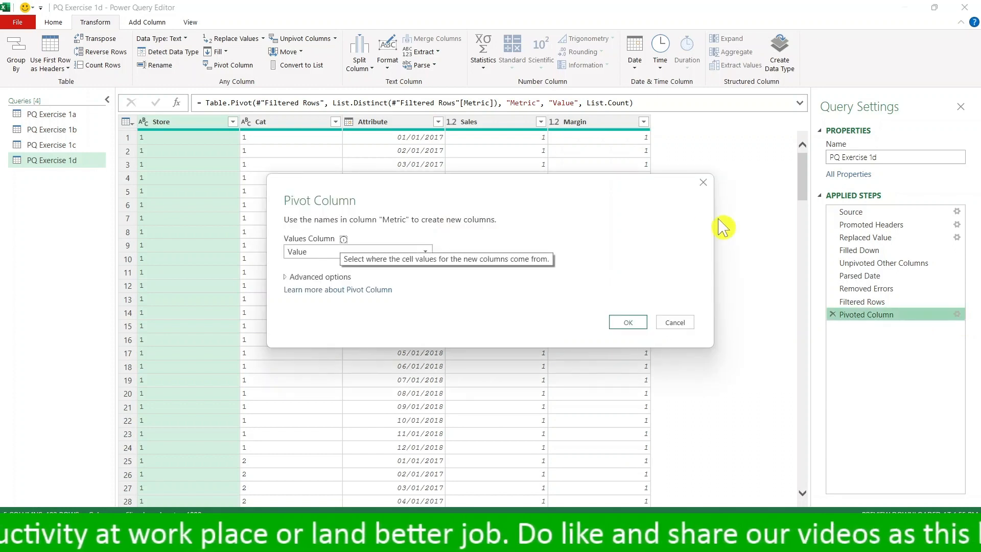
click(286, 278)
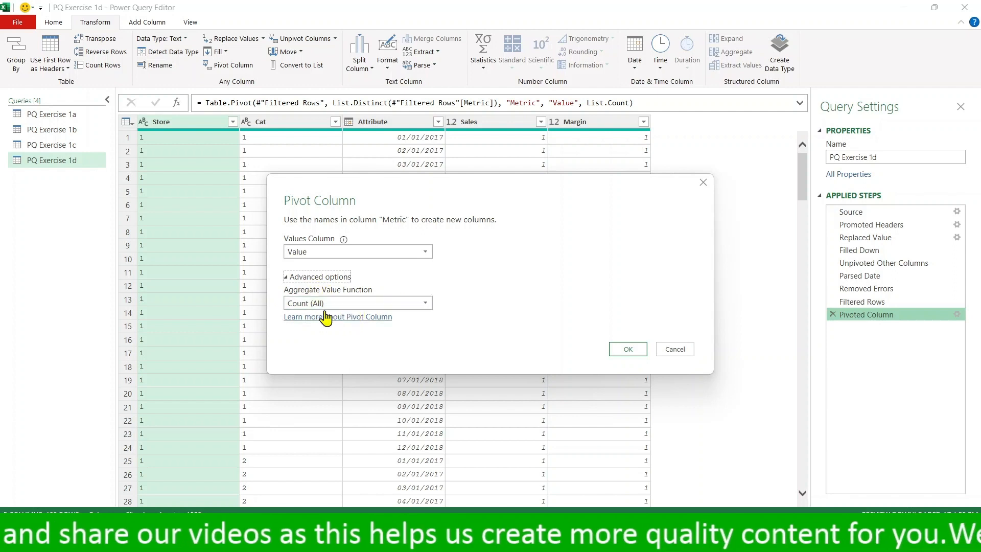
click(425, 305)
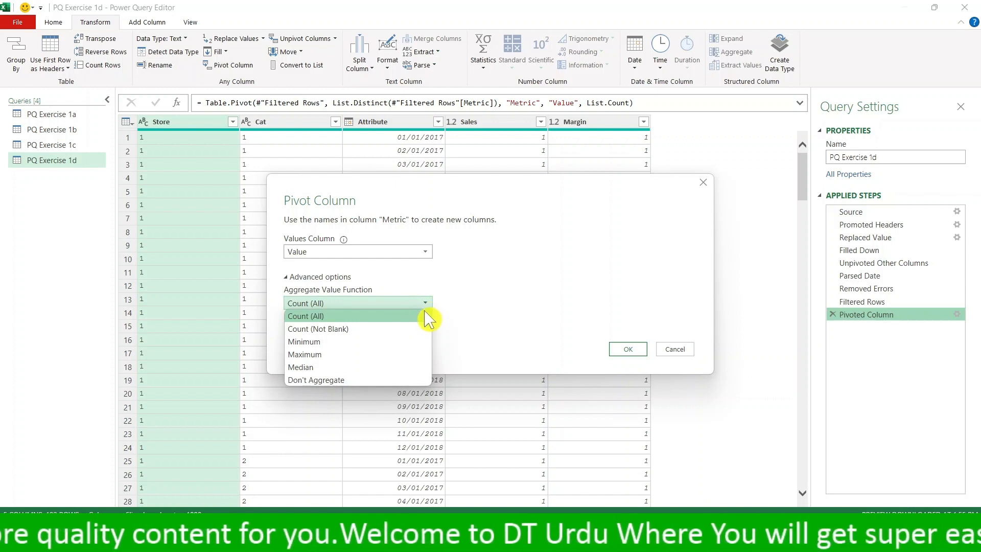
click(395, 381)
click(639, 350)
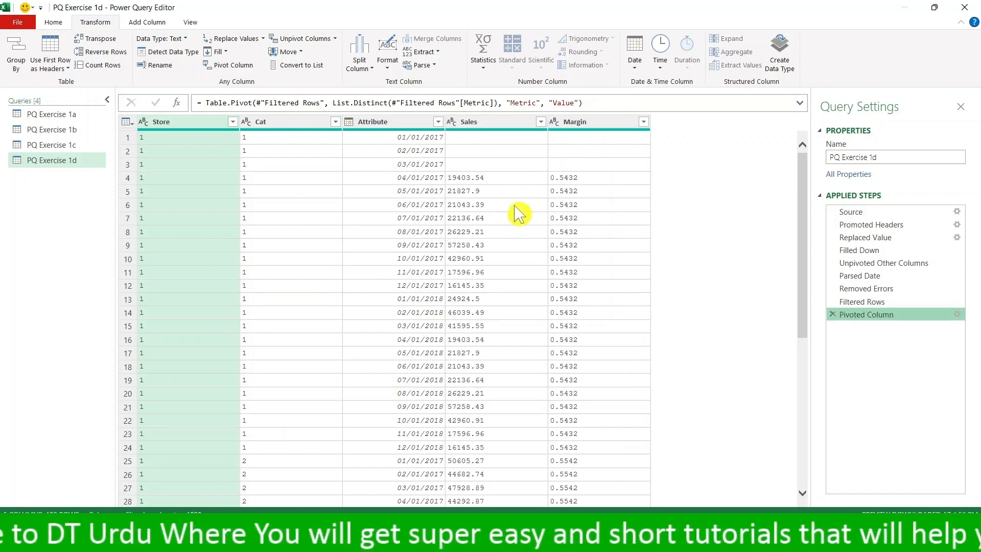
- Compare the Sales and Margin values row by row in the pivoted table and look through further rows
click(498, 179)
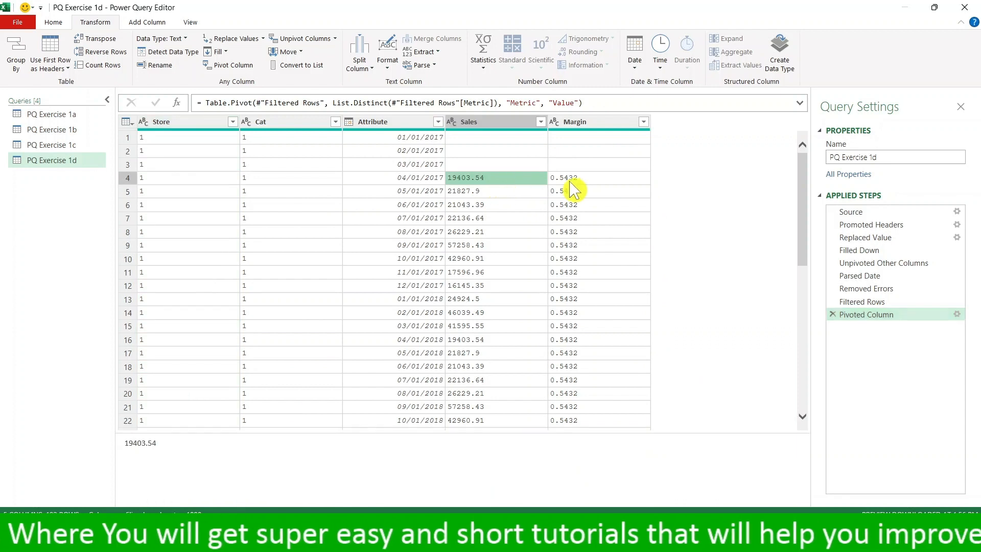
click(573, 179)
click(506, 219)
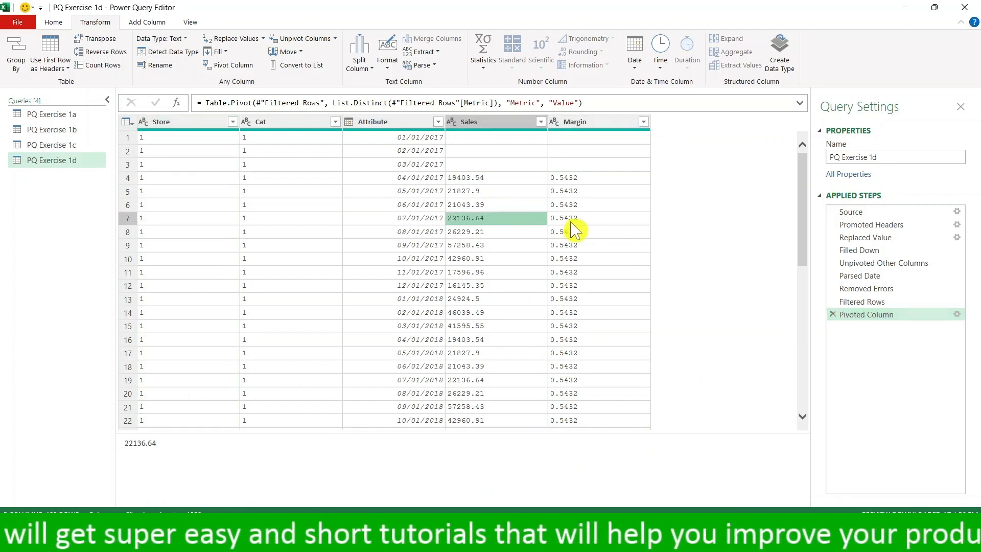
click(567, 221)
click(492, 245)
click(576, 258)
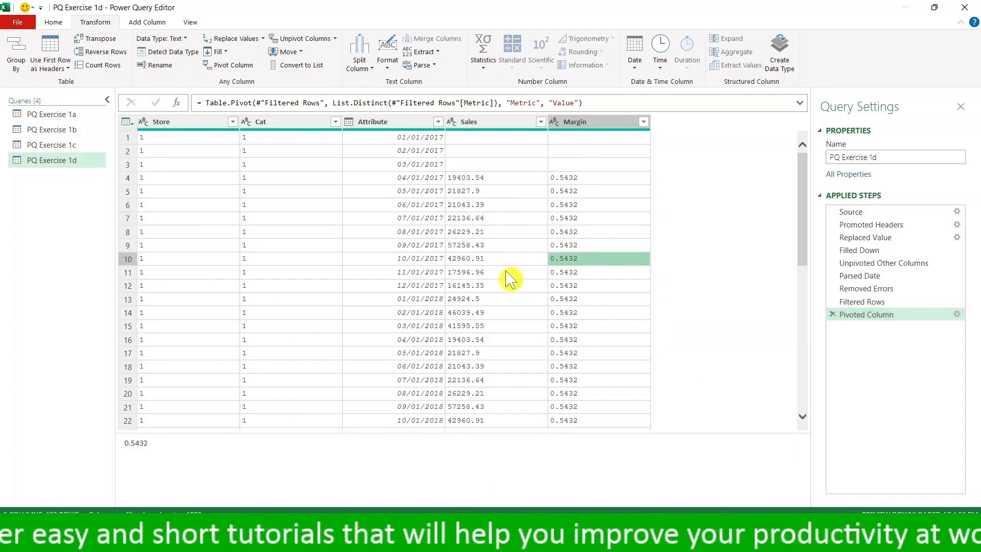
scroll(510, 279, down, 3)
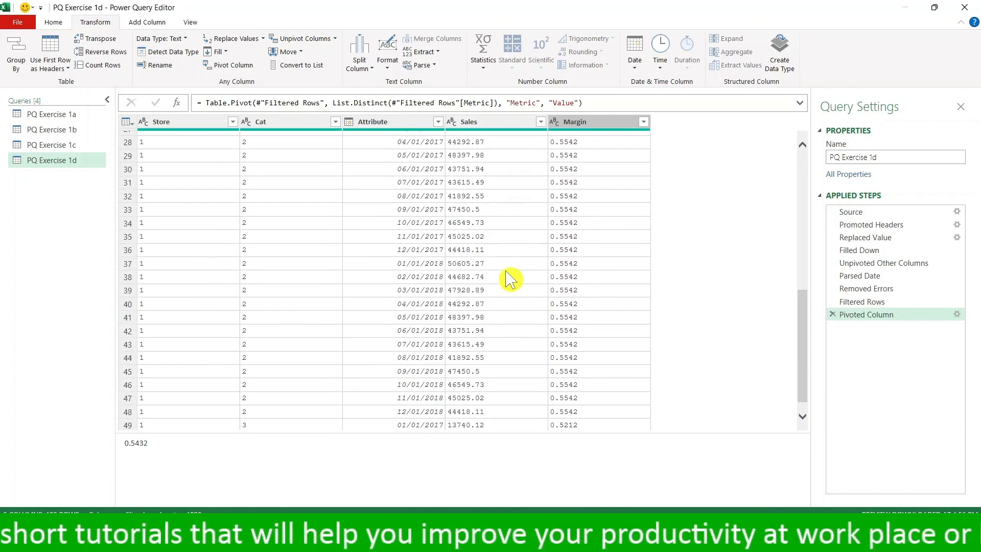
scroll(510, 279, up, 3)
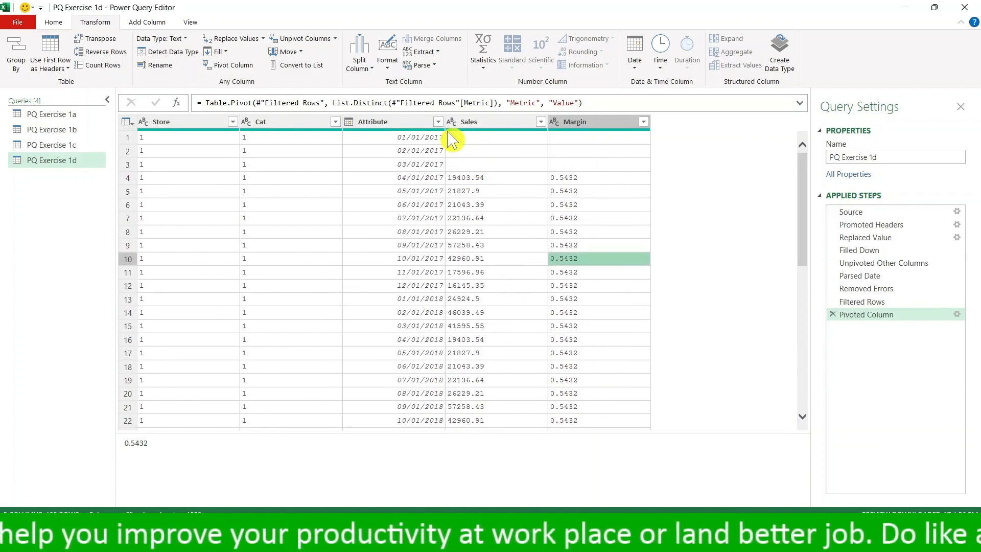
- Remove the top 3 rows, which have blank Sales and Margin values
click(53, 23)
click(248, 68)
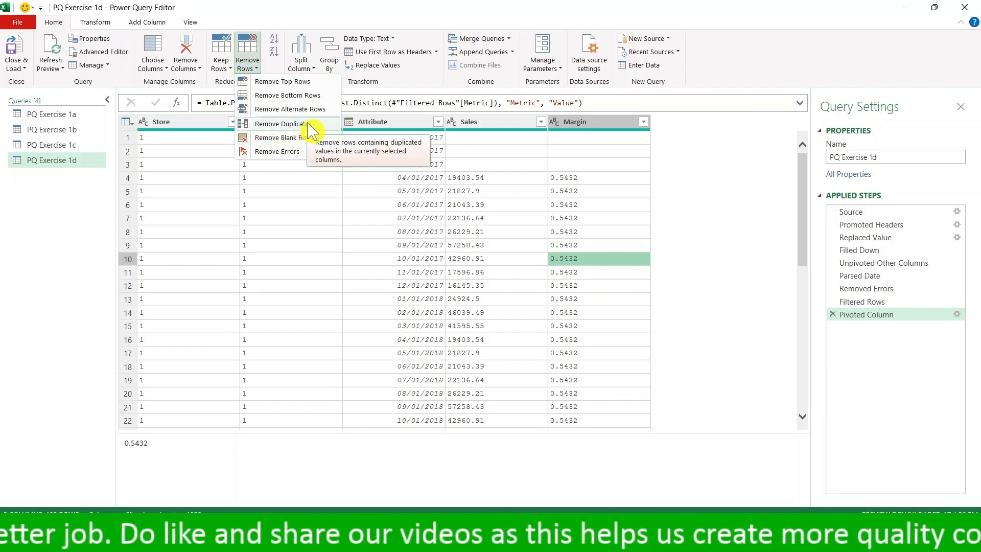
click(286, 81)
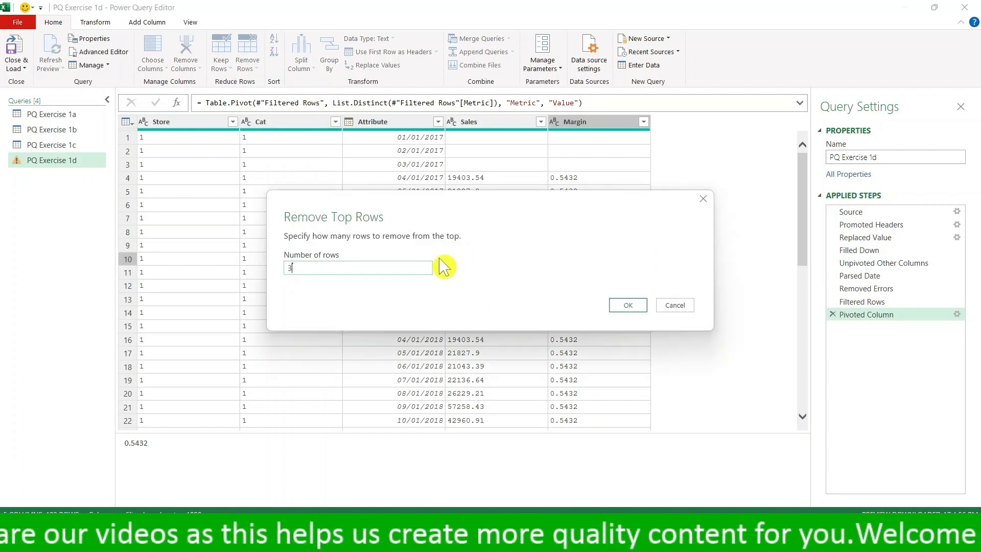
key(Return)
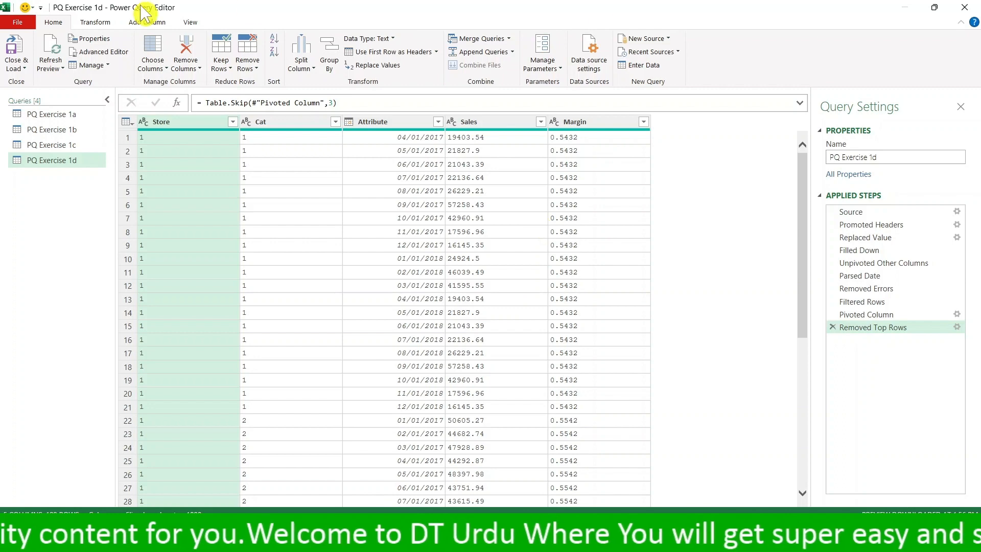
- Close the query editor, load the query as a connection only, and preview PQ Exercise 1d among the workbook queries
click(25, 68)
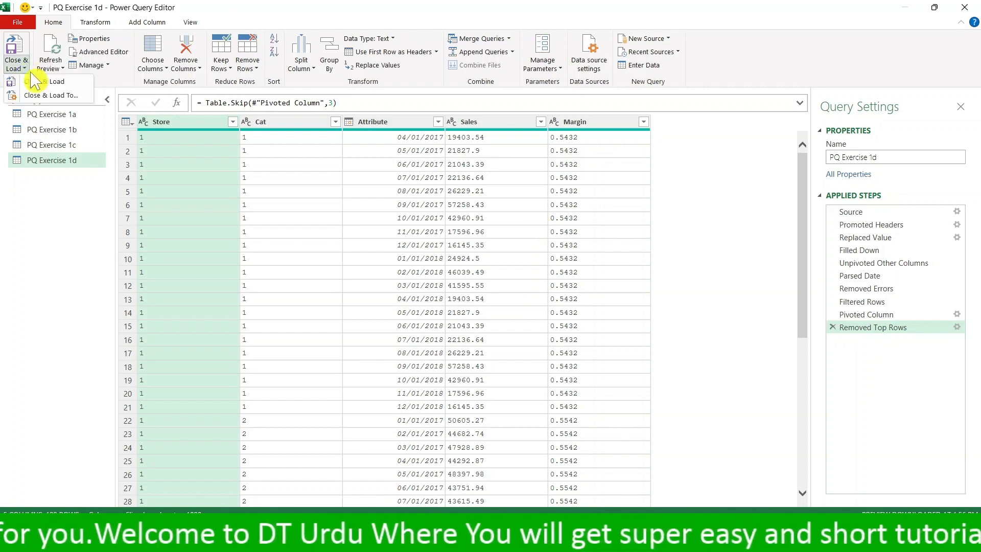
click(44, 96)
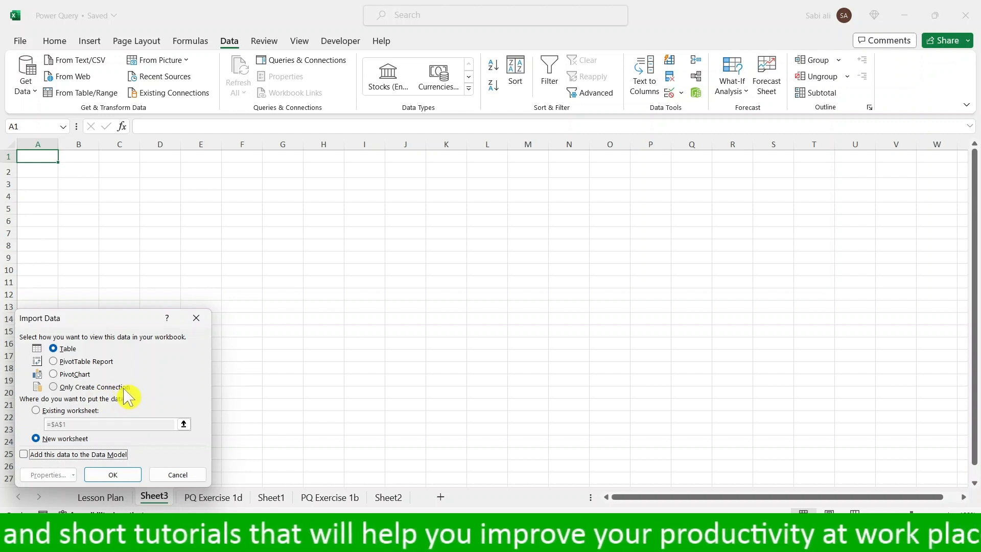
click(67, 387)
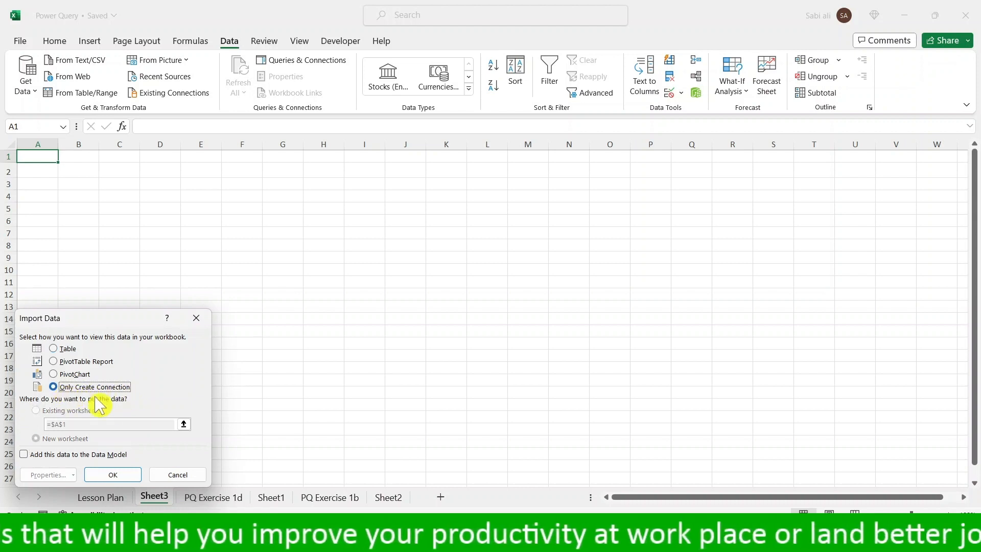
click(123, 481)
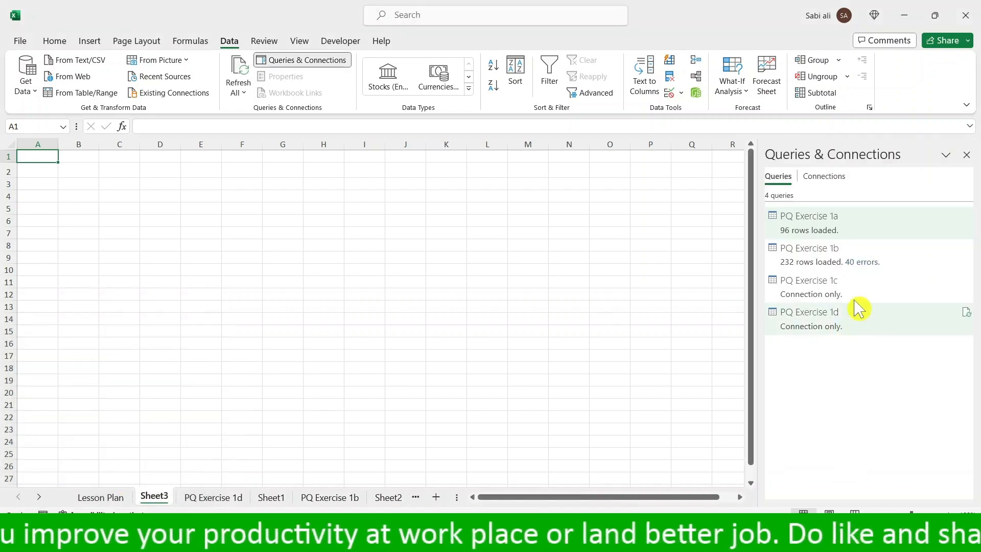
mouse_move(865, 335)
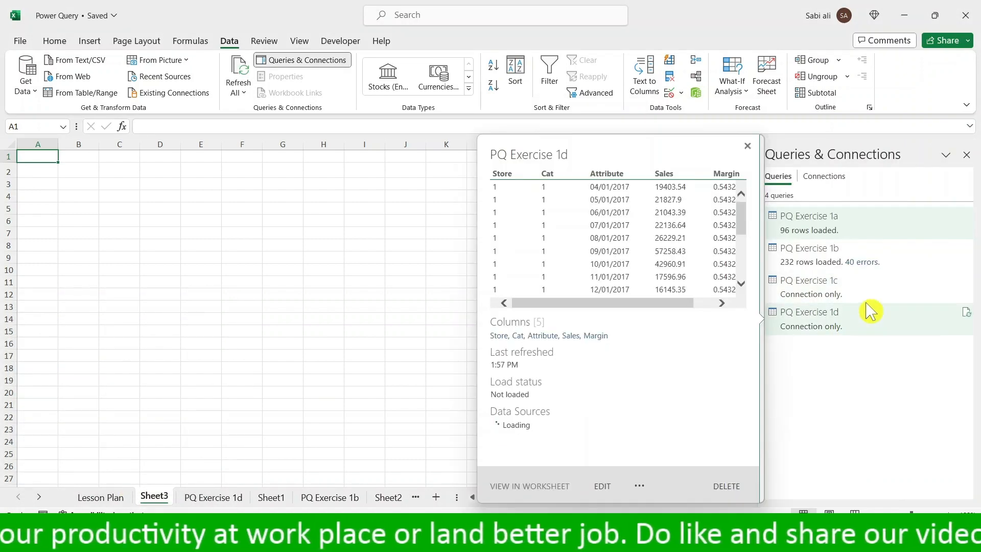
- Return to the Lesson Plan sheet and hide the workbook's queries and connections list
click(101, 497)
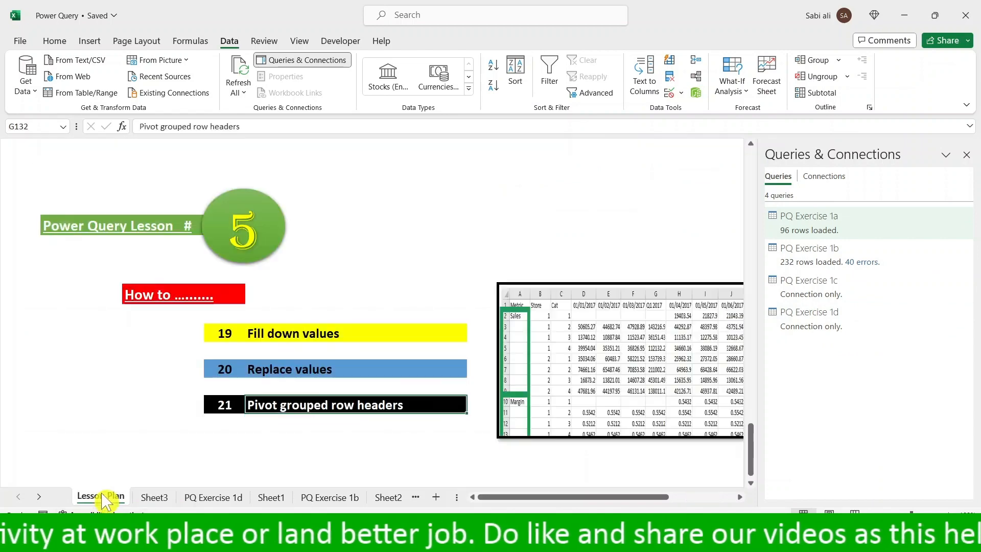
click(966, 155)
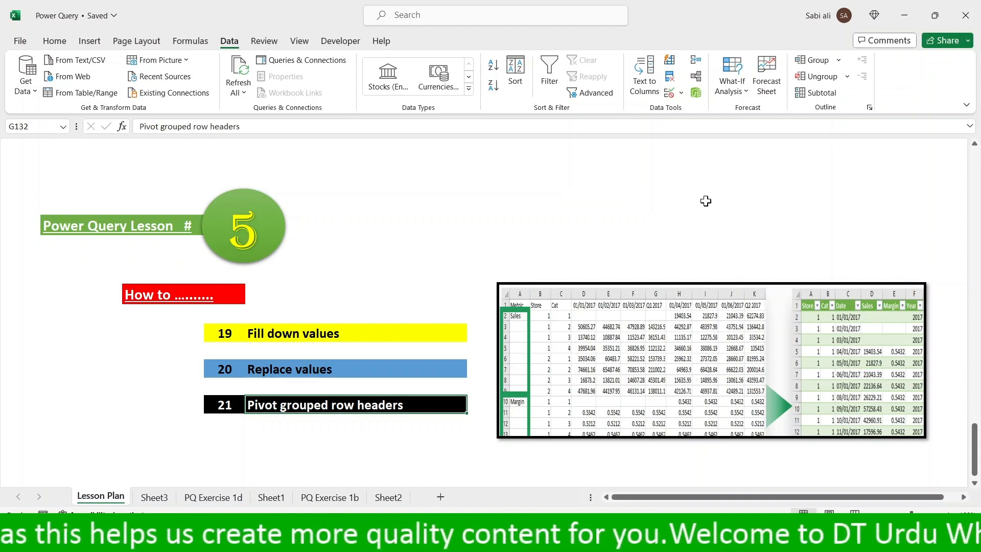
click(971, 11)
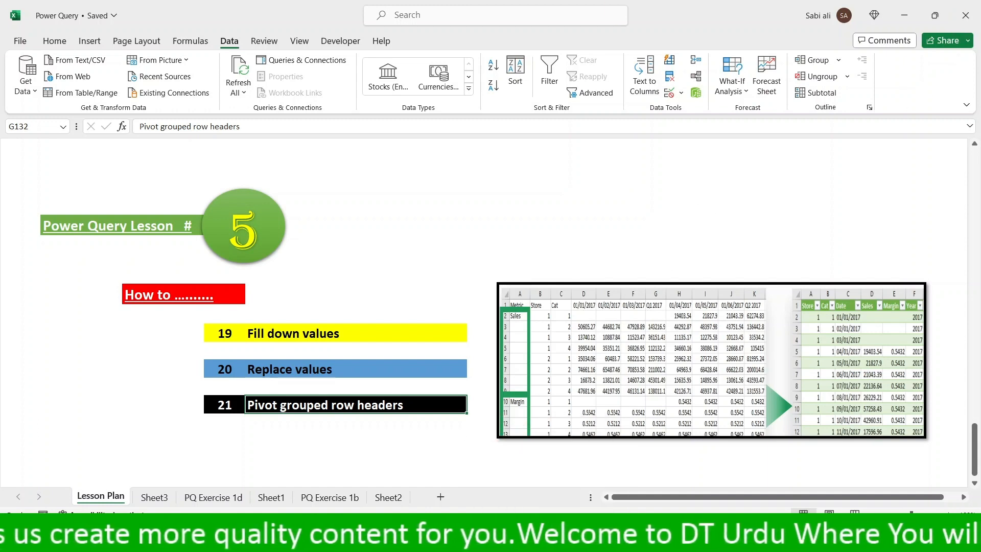